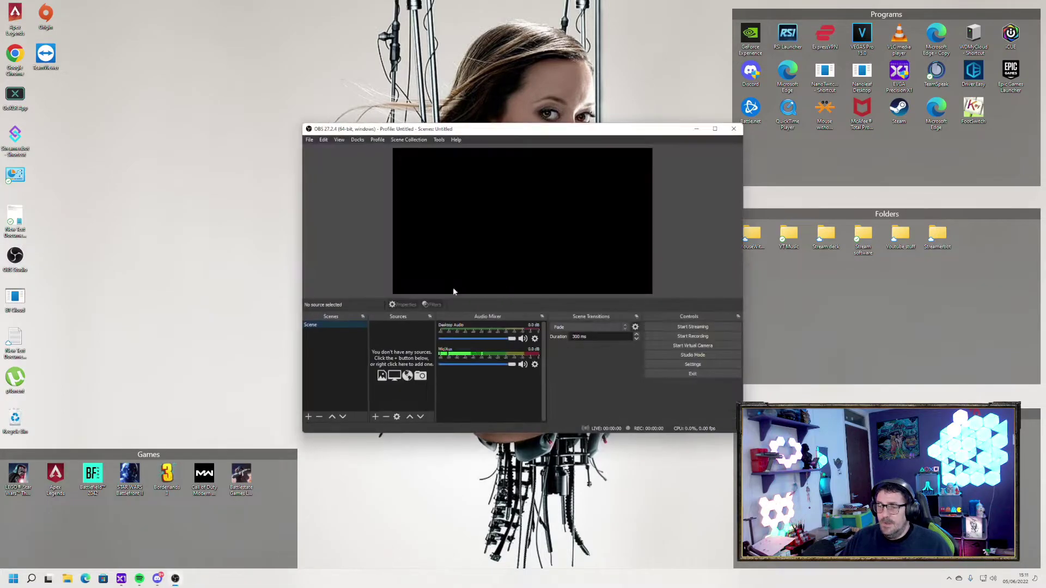
Step: Look through OBS's Tools menu without choosing anything, then launch Microsoft Edge
{"action": "left_click", "coordinate": [439, 140]}
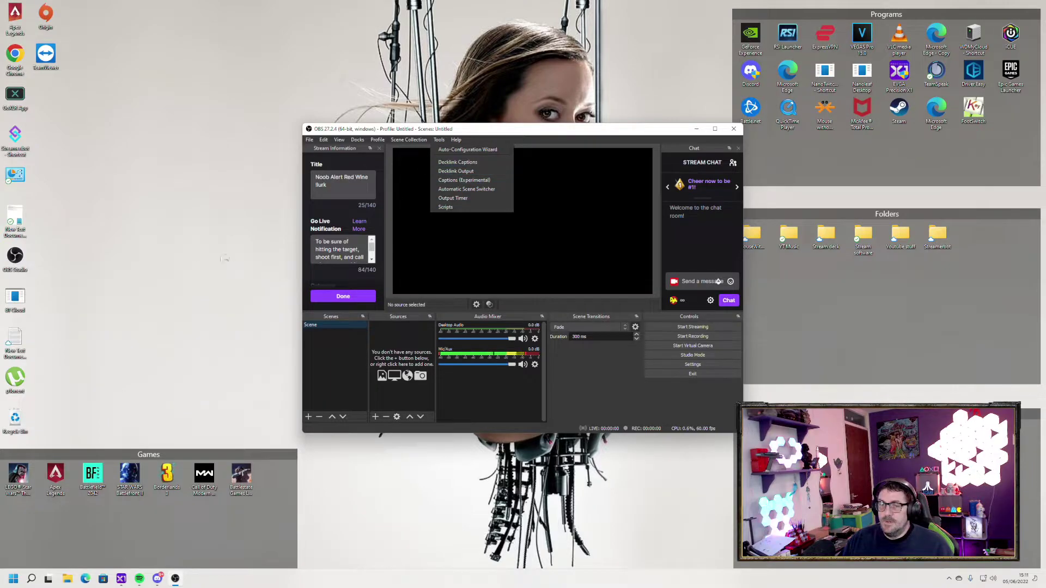
{"action": "left_click", "coordinate": [210, 261]}
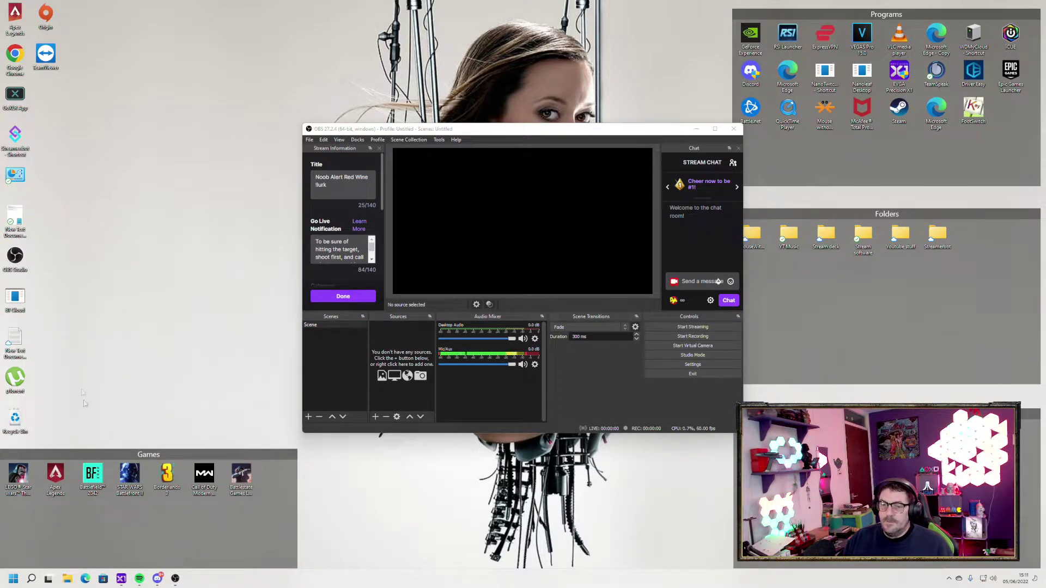
{"action": "left_click", "coordinate": [85, 578]}
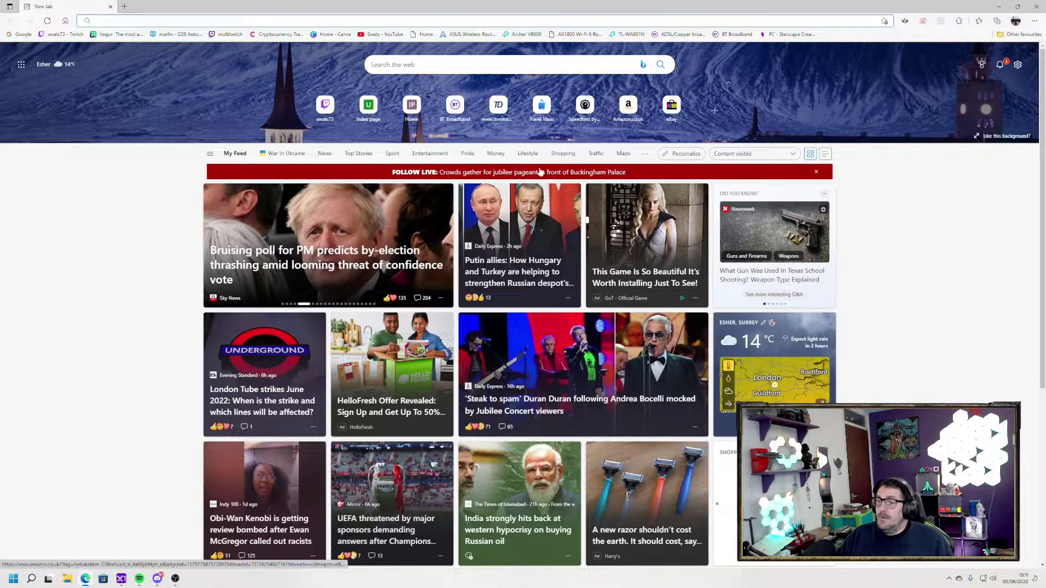
Step: Download the free Starscape Creator Studio installer from creator.starscape.live and minimise Edge
{"action": "left_click", "coordinate": [790, 33]}
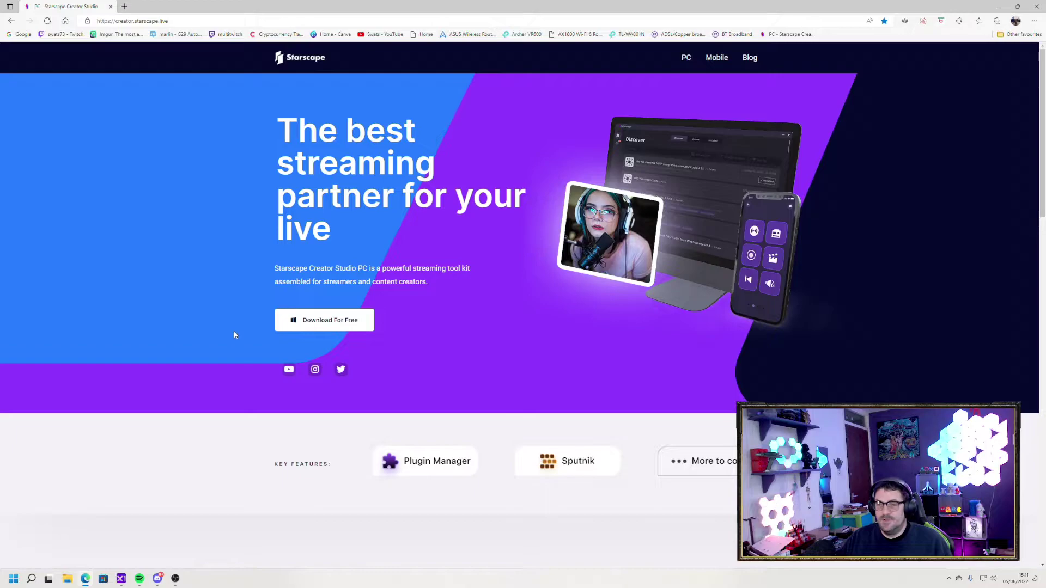
{"action": "left_click", "coordinate": [327, 324]}
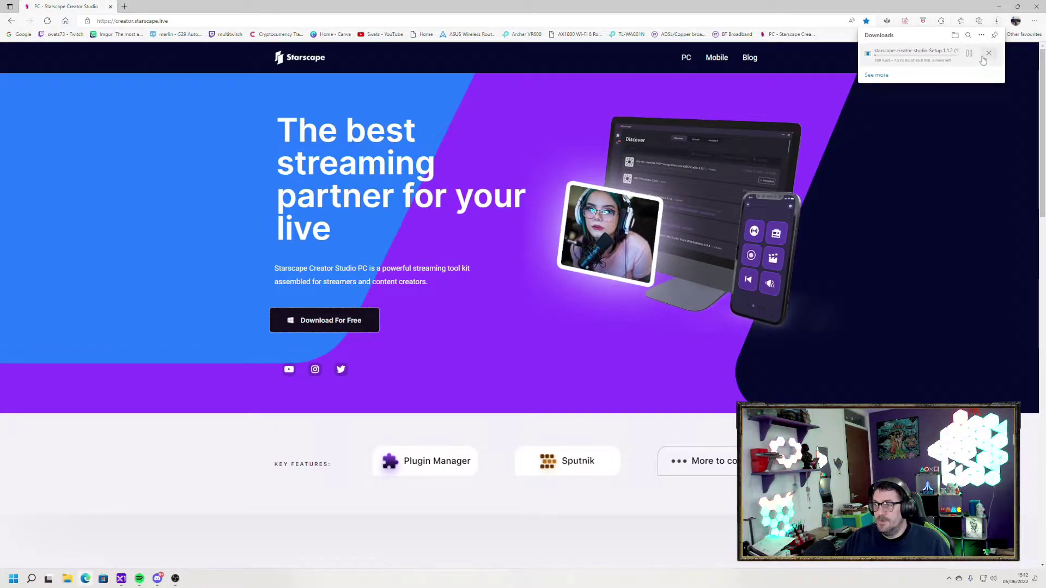
{"action": "left_click", "coordinate": [990, 55]}
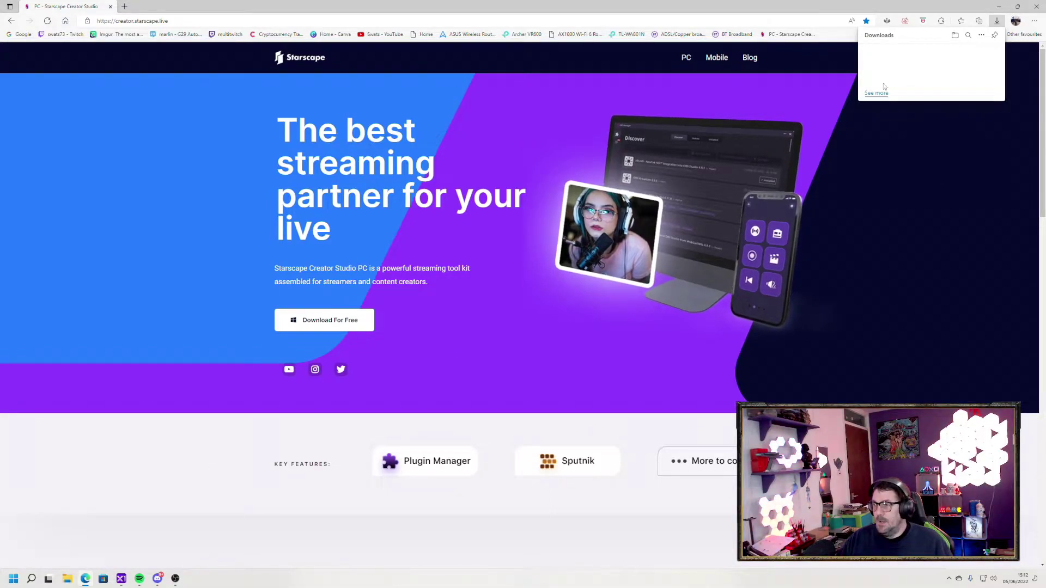
{"action": "left_click", "coordinate": [48, 578]}
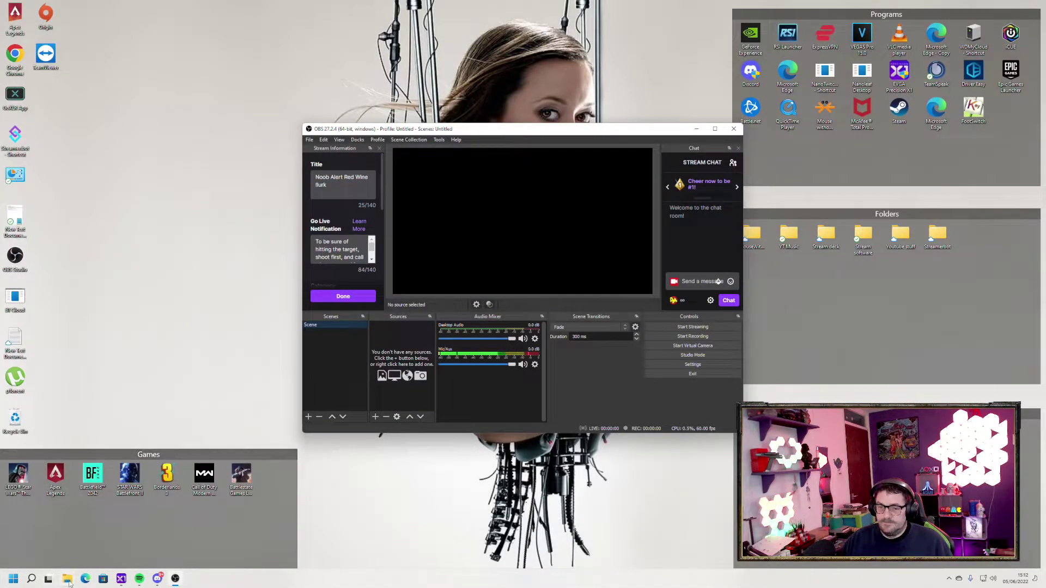
Step: Run the Starscape Creator Studio setup file from the Downloads folder
{"action": "left_click", "coordinate": [67, 579]}
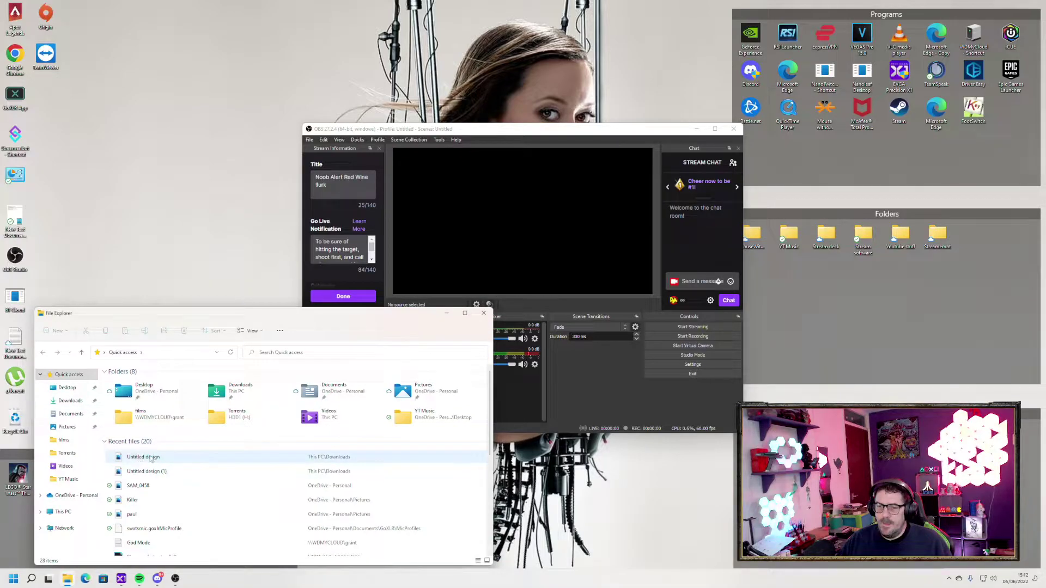
{"action": "left_click", "coordinate": [70, 401]}
{"action": "double_click", "coordinate": [187, 395]}
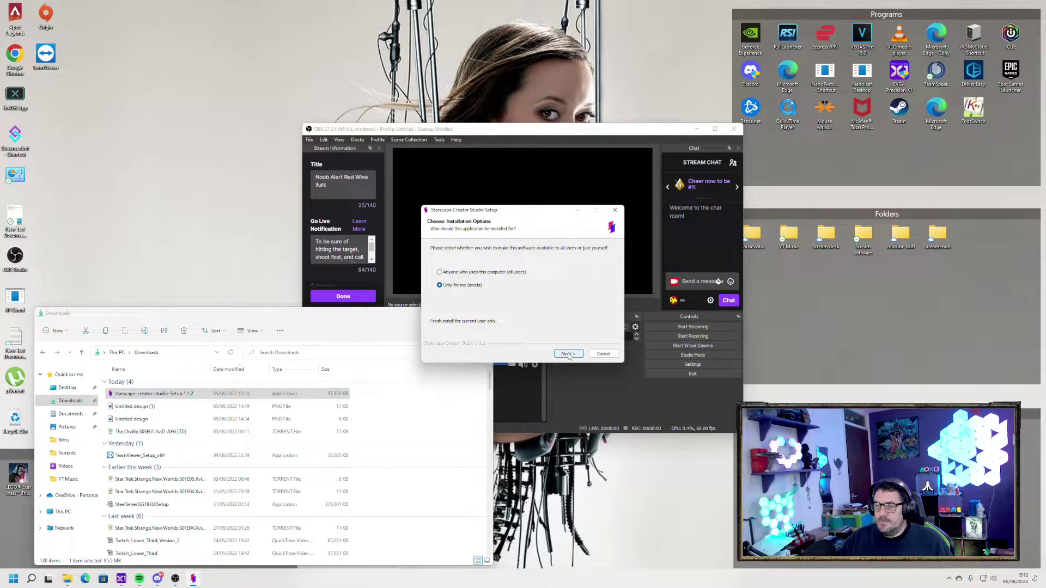
Step: Install for the current user into the default folder, close Explorer, and approve the permission prompt
{"action": "left_click", "coordinate": [568, 355]}
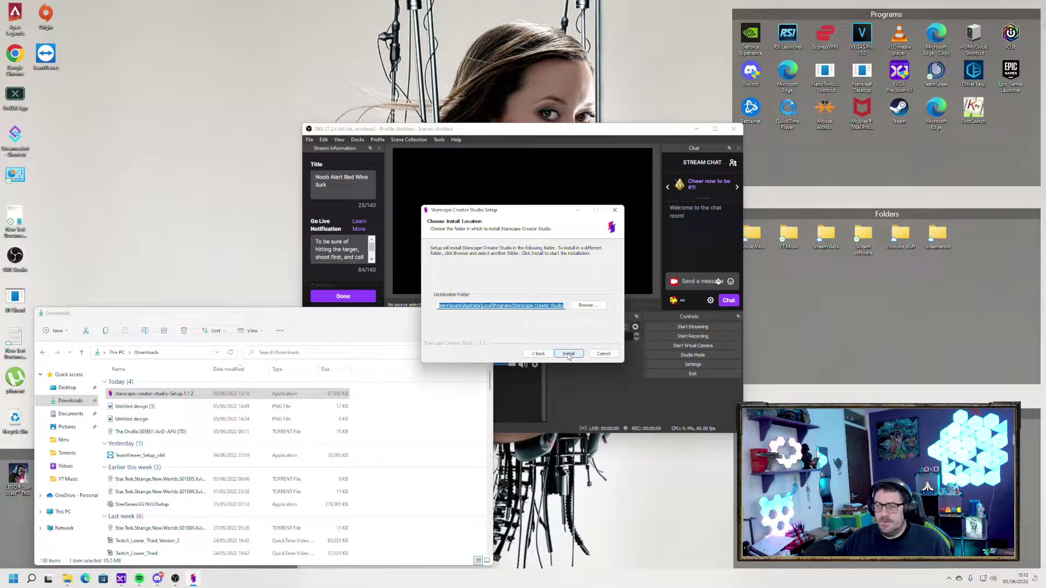
{"action": "left_click", "coordinate": [569, 354]}
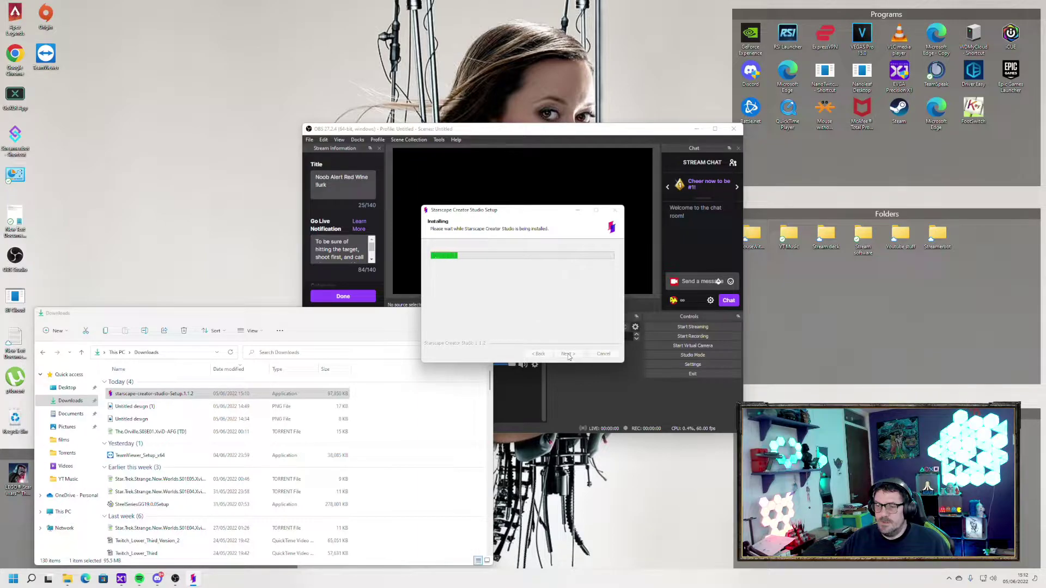
{"action": "left_click", "coordinate": [357, 329]}
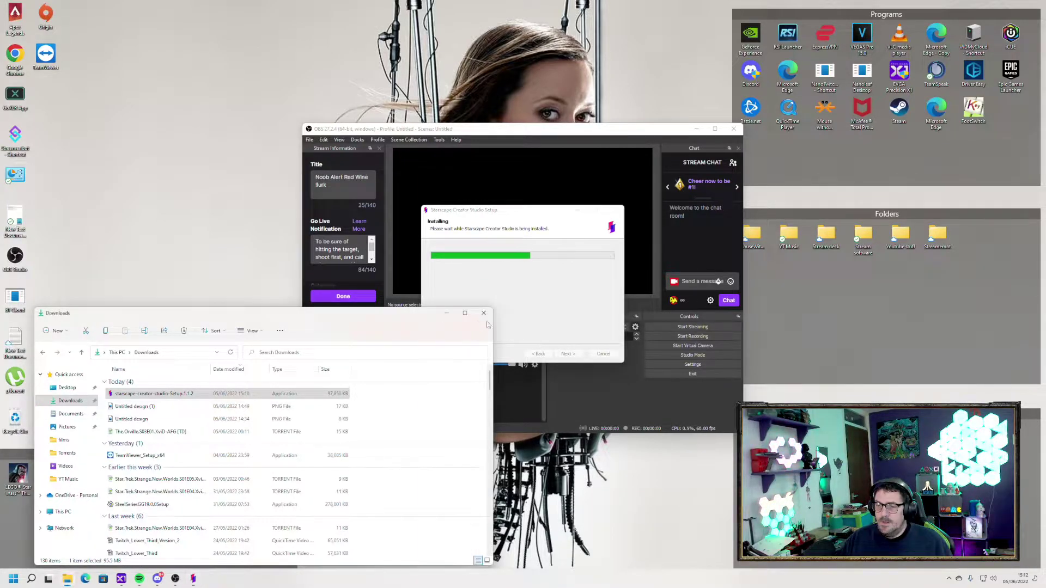
{"action": "left_click", "coordinate": [484, 314]}
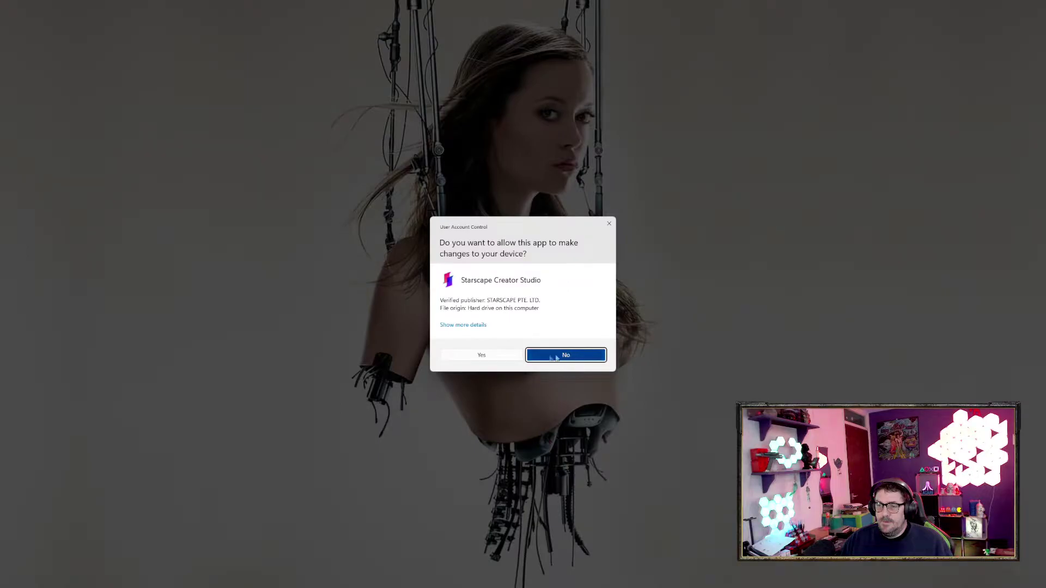
{"action": "left_click", "coordinate": [489, 360]}
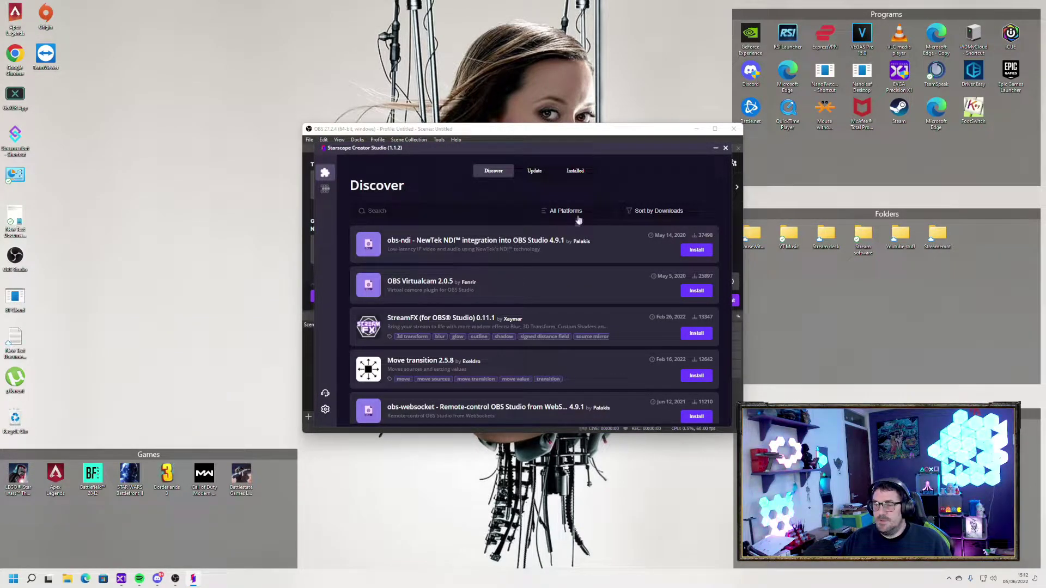
Step: Check the Update and Installed plugin lists, then return to Discover
{"action": "left_click", "coordinate": [534, 171]}
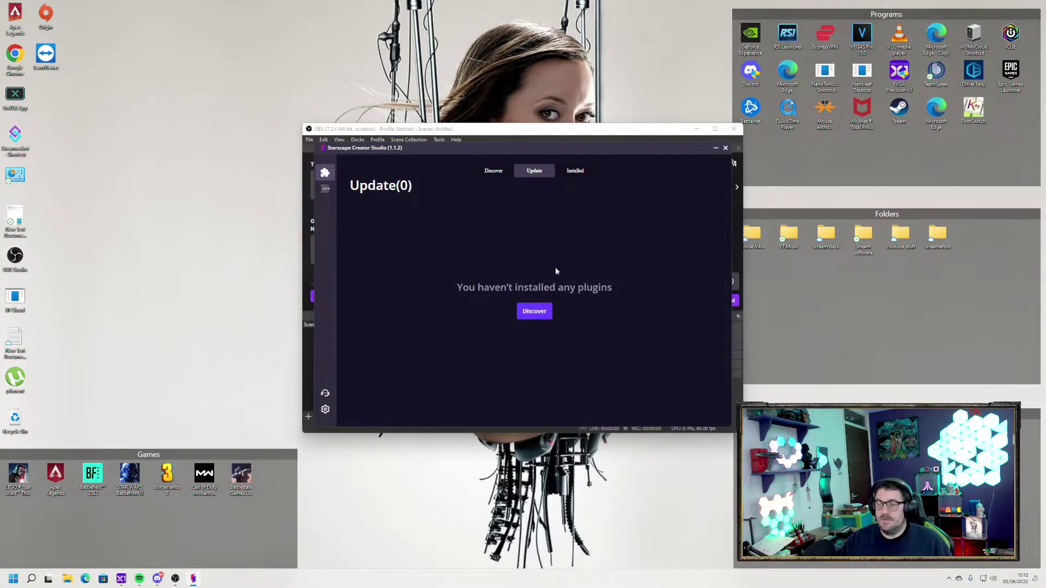
{"action": "left_click", "coordinate": [576, 172]}
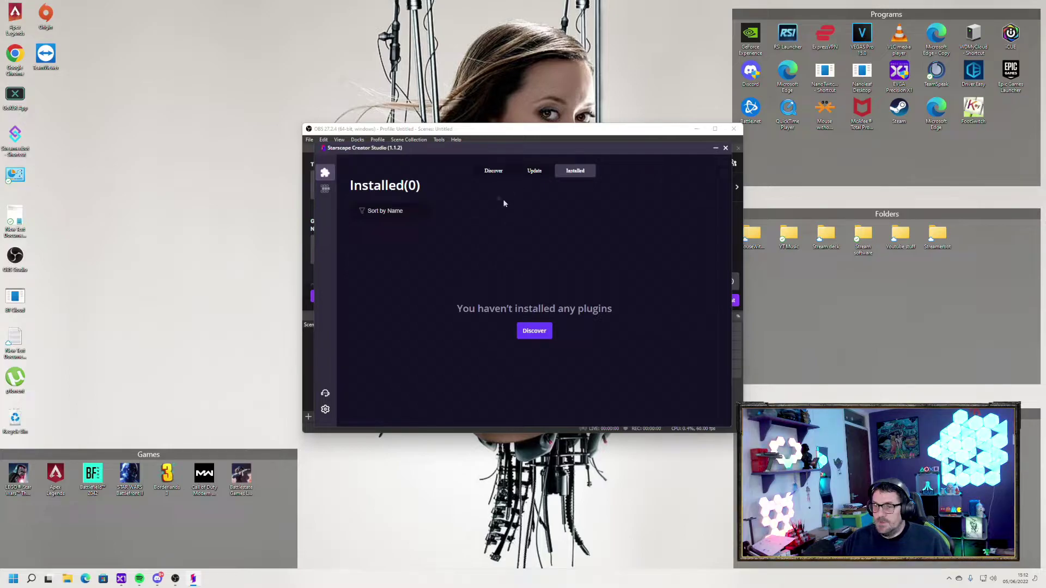
{"action": "left_click", "coordinate": [492, 171]}
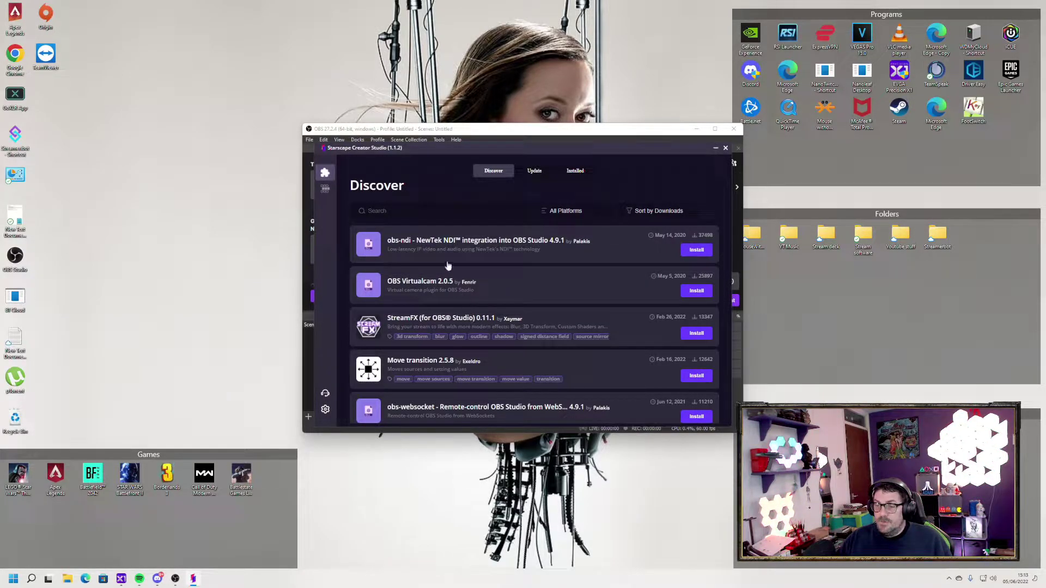
Step: Find obs-websocket in the Discover list and start installing version 4.9.1
{"action": "scroll", "coordinate": [455, 297], "scroll_direction": "down", "scroll_amount": 8}
{"action": "scroll", "coordinate": [451, 294], "scroll_direction": "down", "scroll_amount": 10}
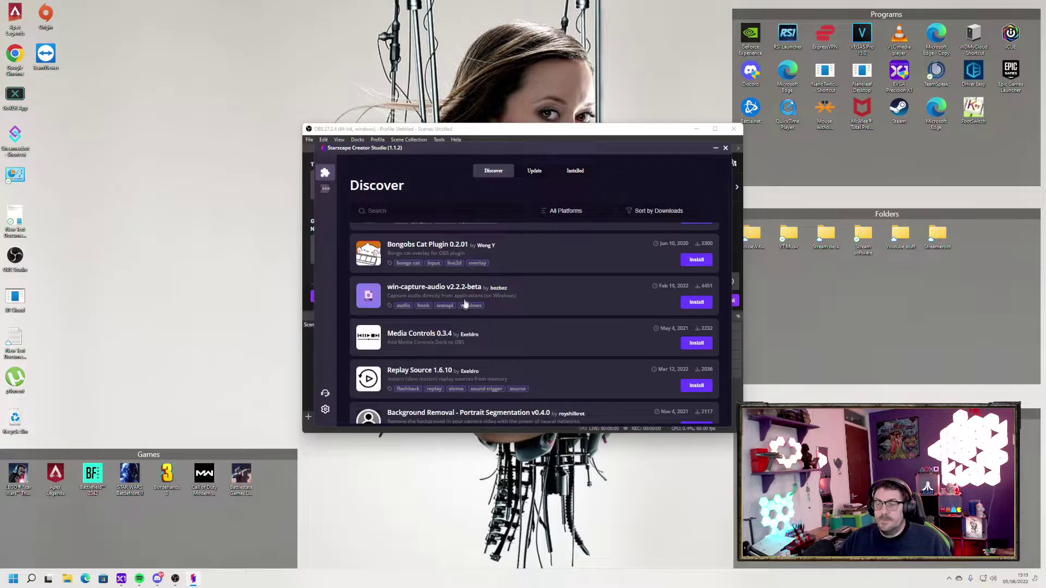
{"action": "scroll", "coordinate": [429, 338], "scroll_direction": "up", "scroll_amount": 15}
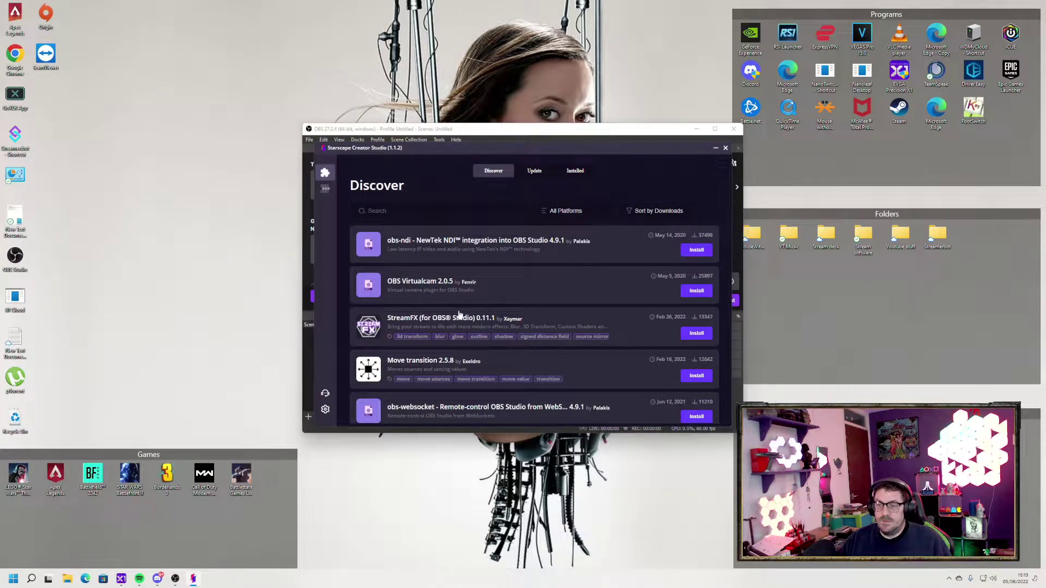
{"action": "scroll", "coordinate": [450, 324], "scroll_direction": "down", "scroll_amount": 2}
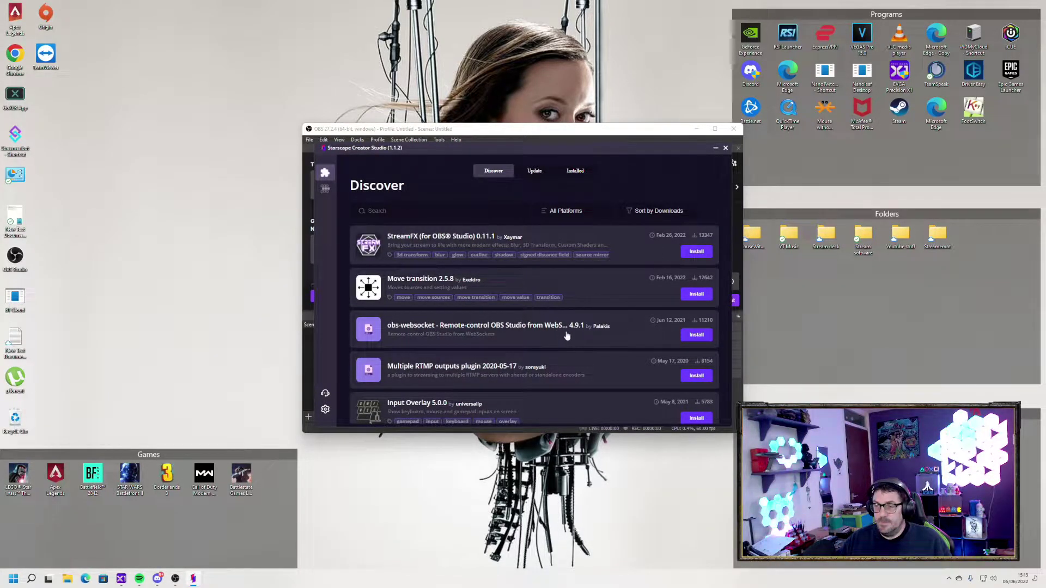
{"action": "left_click", "coordinate": [696, 335]}
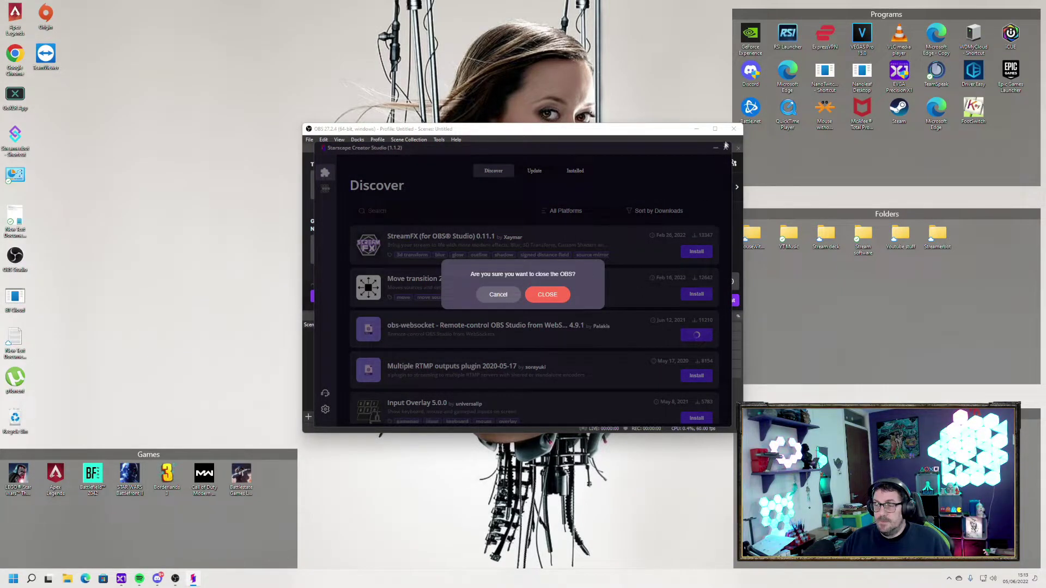
Step: Close OBS, confirm CLOSE, and rerun the obs-websocket 4.9.1 installation
{"action": "left_click", "coordinate": [733, 131]}
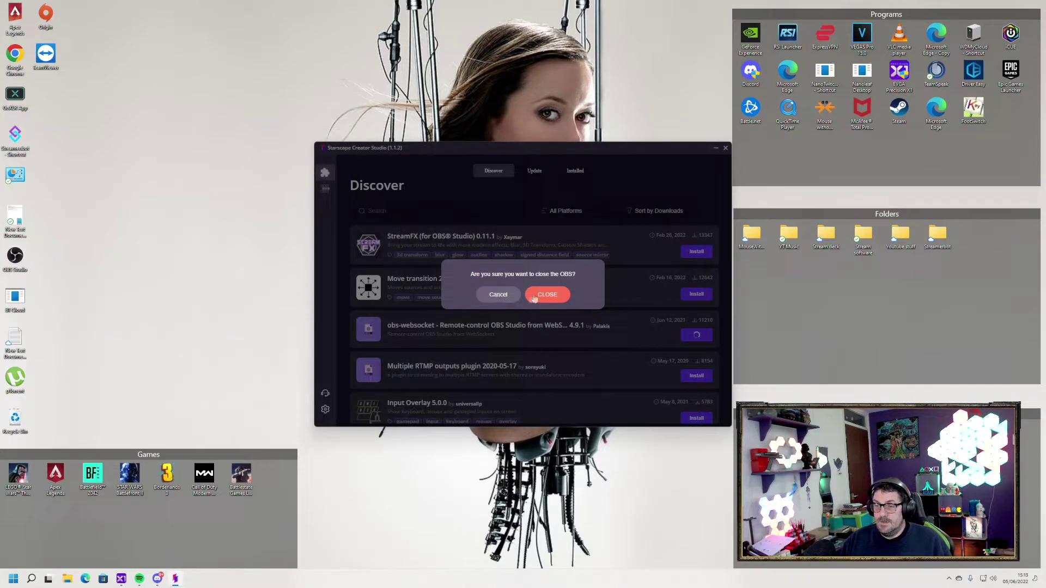
{"action": "left_click", "coordinate": [547, 295]}
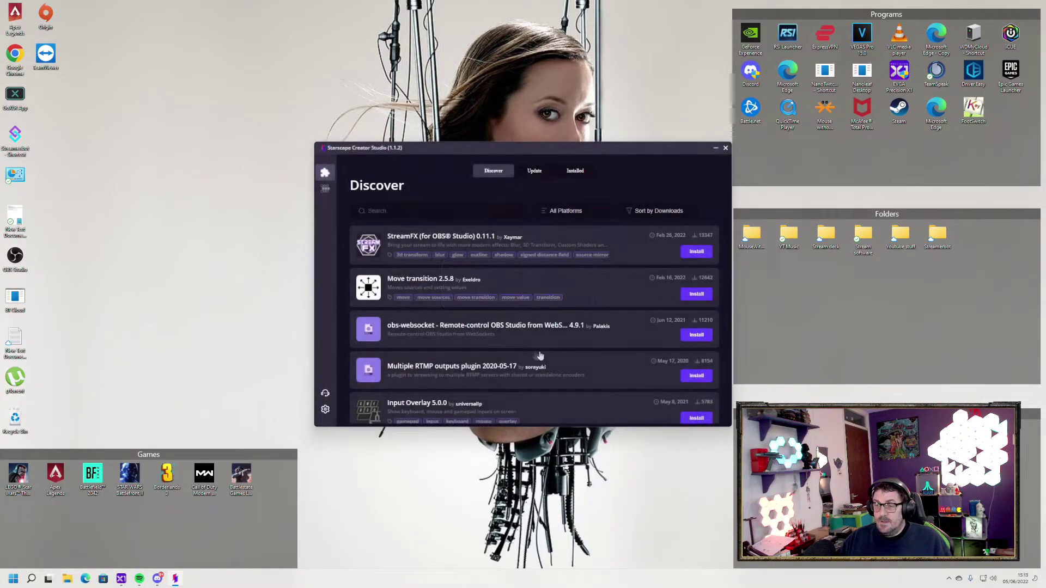
{"action": "left_click", "coordinate": [696, 336]}
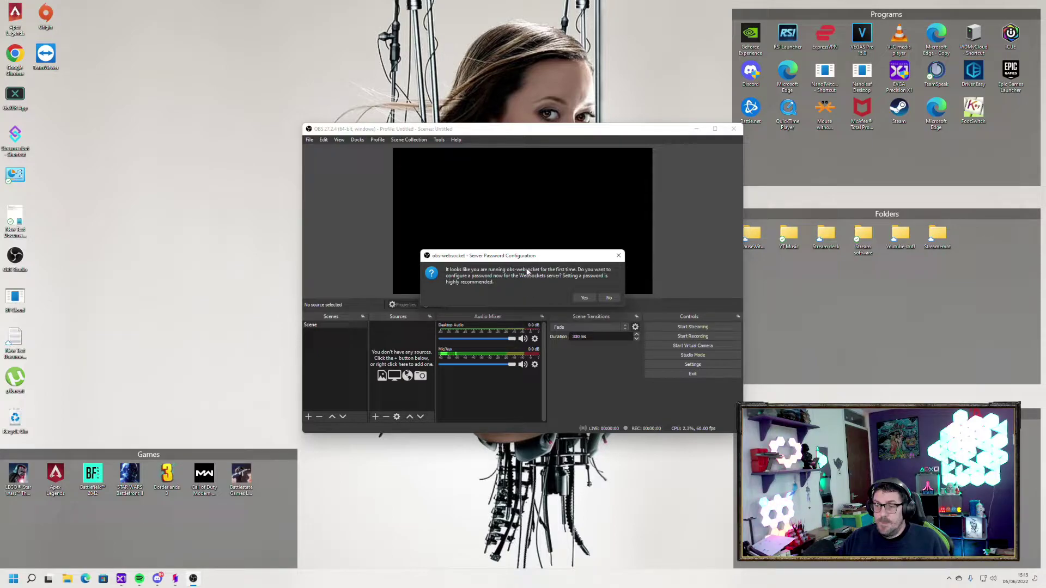
Step: Agree to set a WebSocket server password, enter one, and save the settings
{"action": "left_click", "coordinate": [584, 298]}
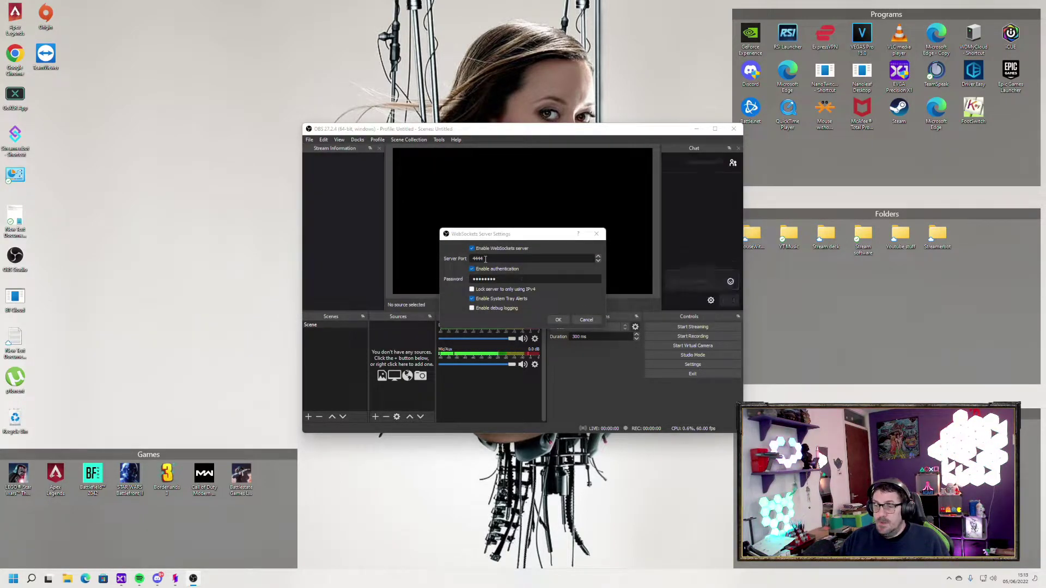
{"action": "left_click", "coordinate": [504, 279]}
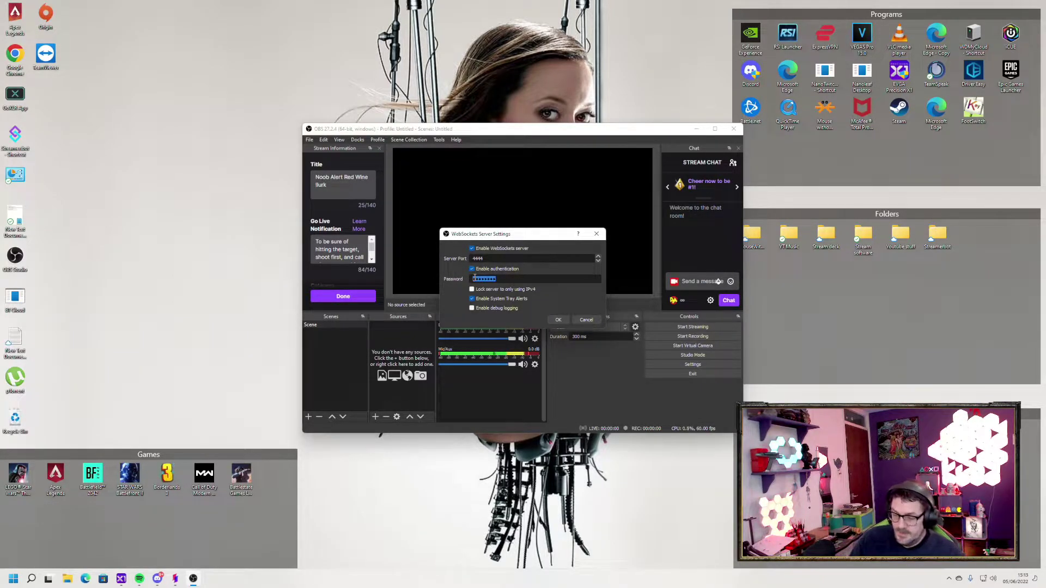
{"action": "type", "text": "******"}
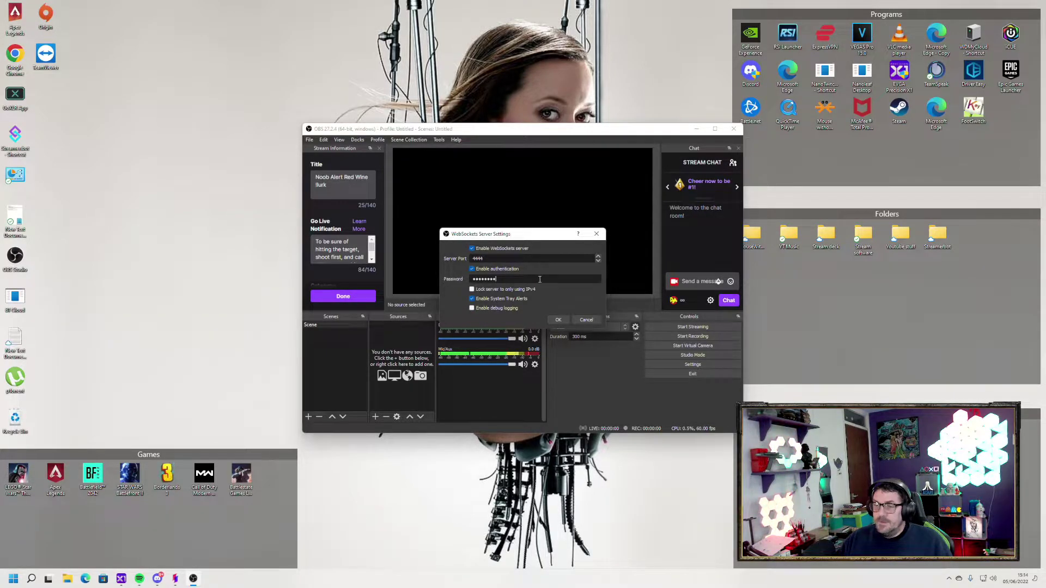
{"action": "left_click", "coordinate": [558, 321]}
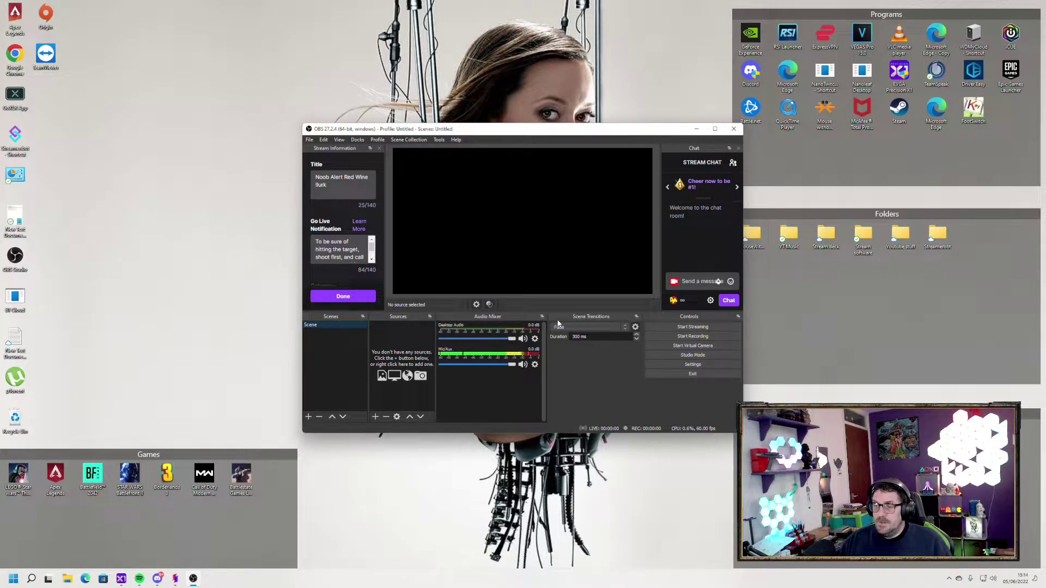
Step: Reopen Tools > WebSockets Server Settings to verify port 4444 and authentication, then confirm with OK
{"action": "left_click", "coordinate": [439, 140]}
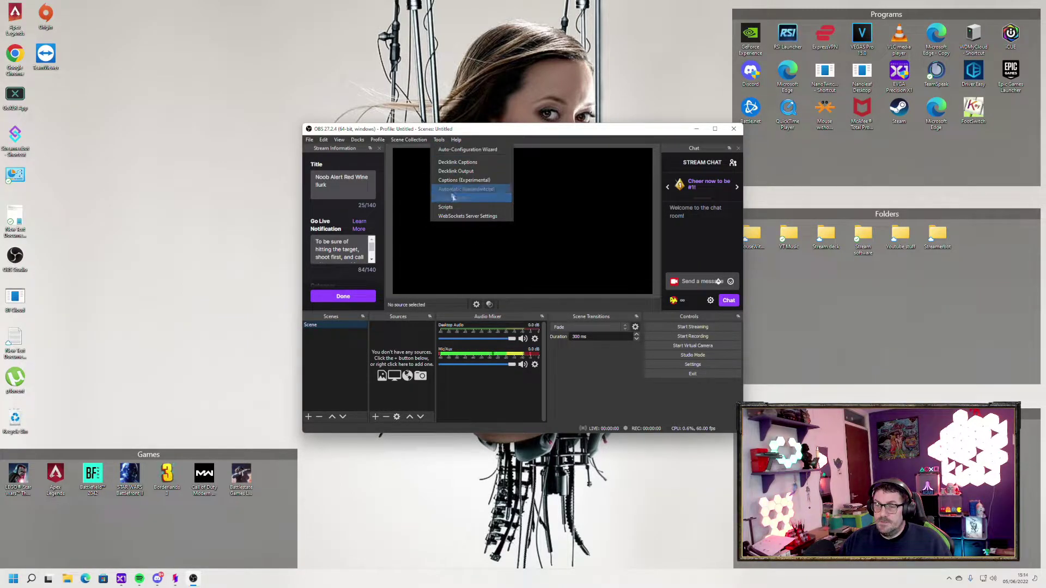
{"action": "left_click", "coordinate": [460, 218]}
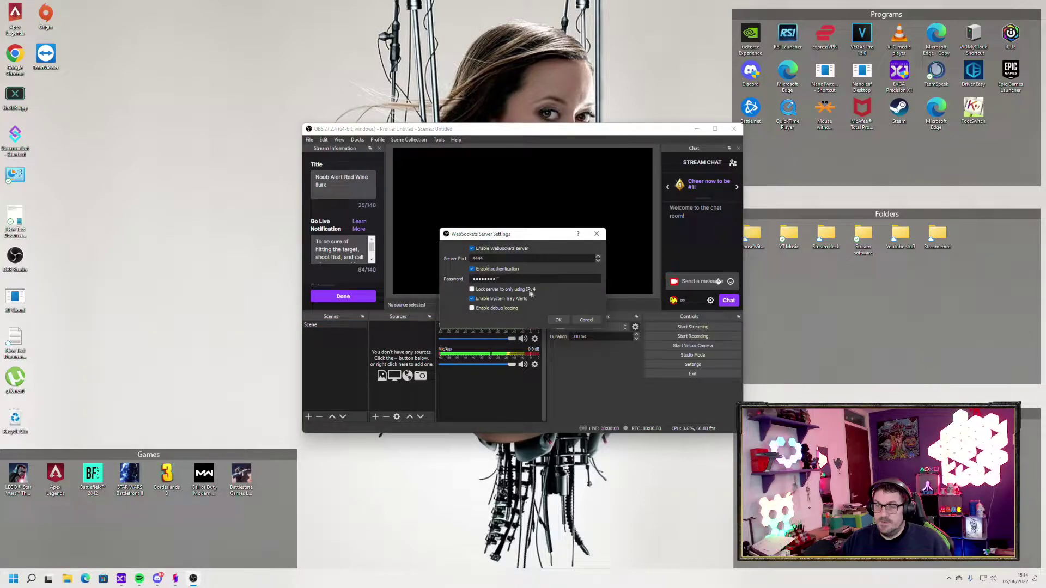
{"action": "left_click", "coordinate": [558, 322]}
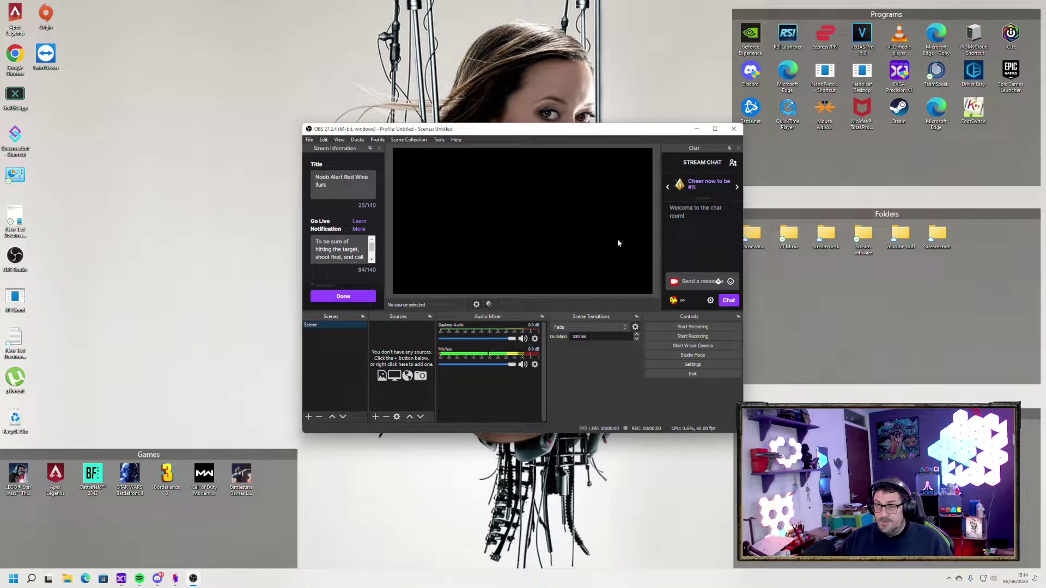
Step: Minimize OBS, confirm obs-websocket 4.9.1 under Installed, and check the Update page shows zero updates
{"action": "left_click", "coordinate": [696, 132]}
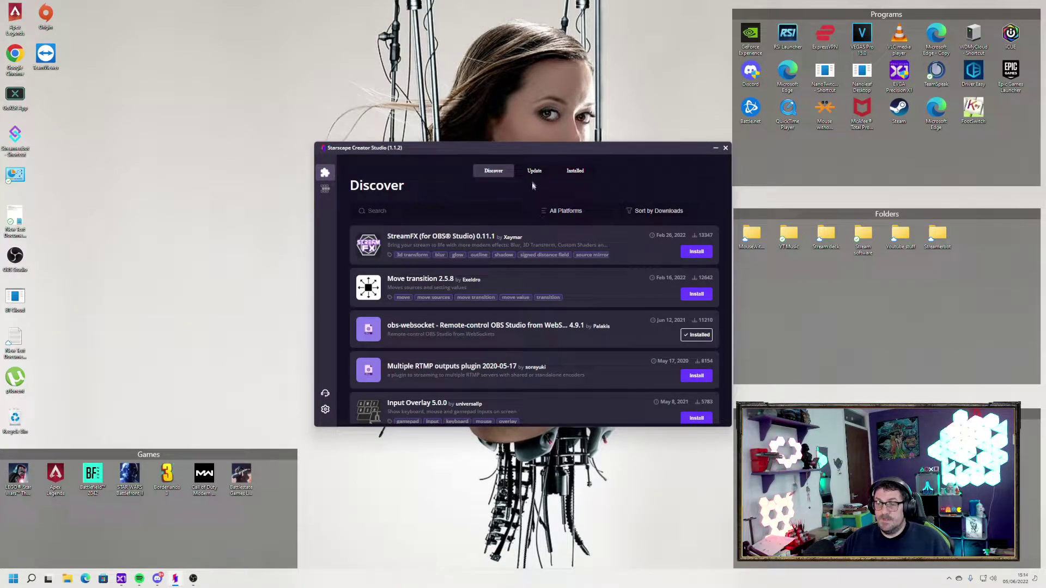
{"action": "left_click", "coordinate": [534, 171]}
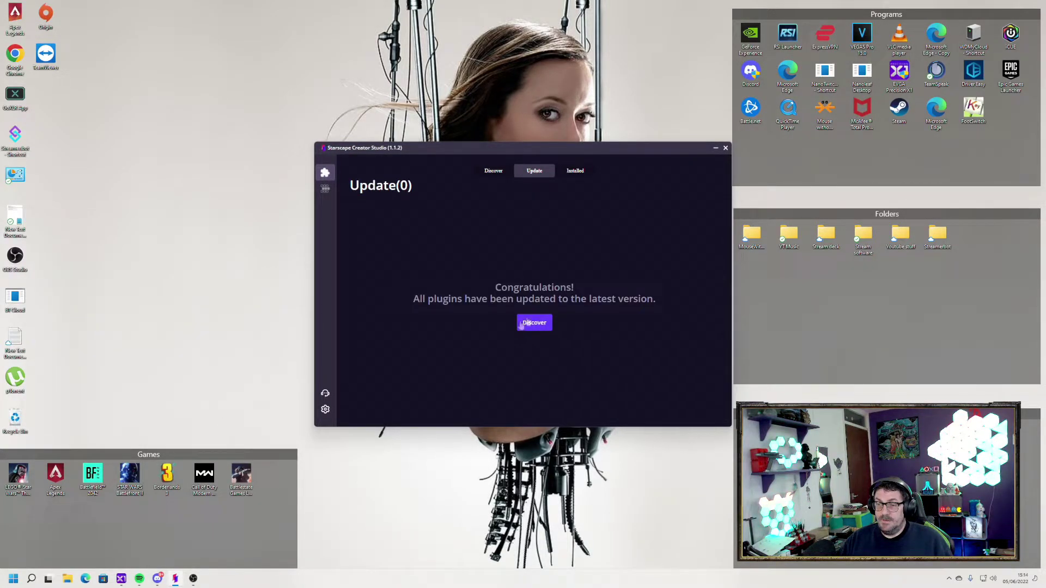
{"action": "left_click", "coordinate": [577, 173]}
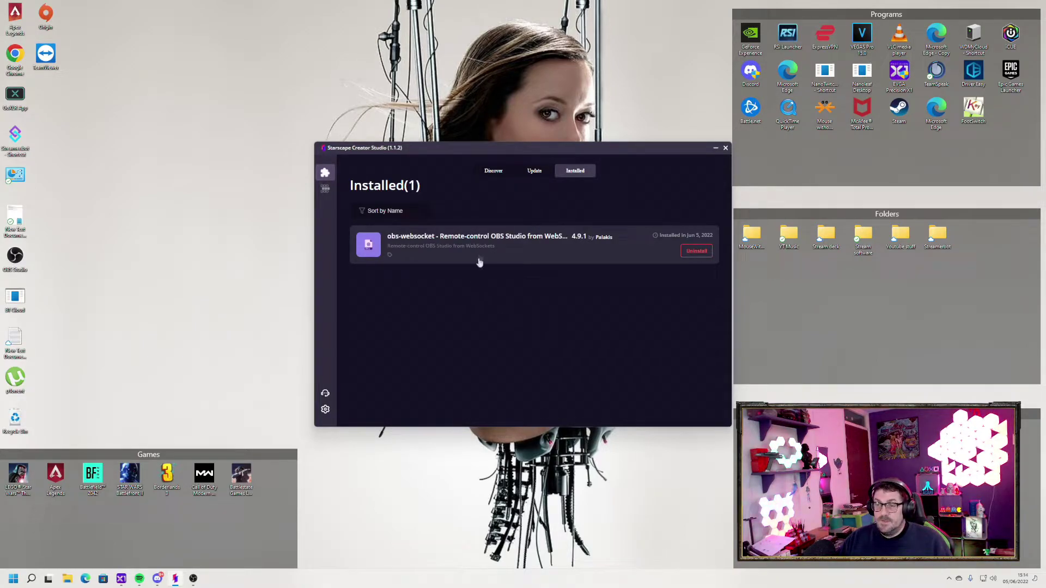
{"action": "left_click", "coordinate": [535, 171]}
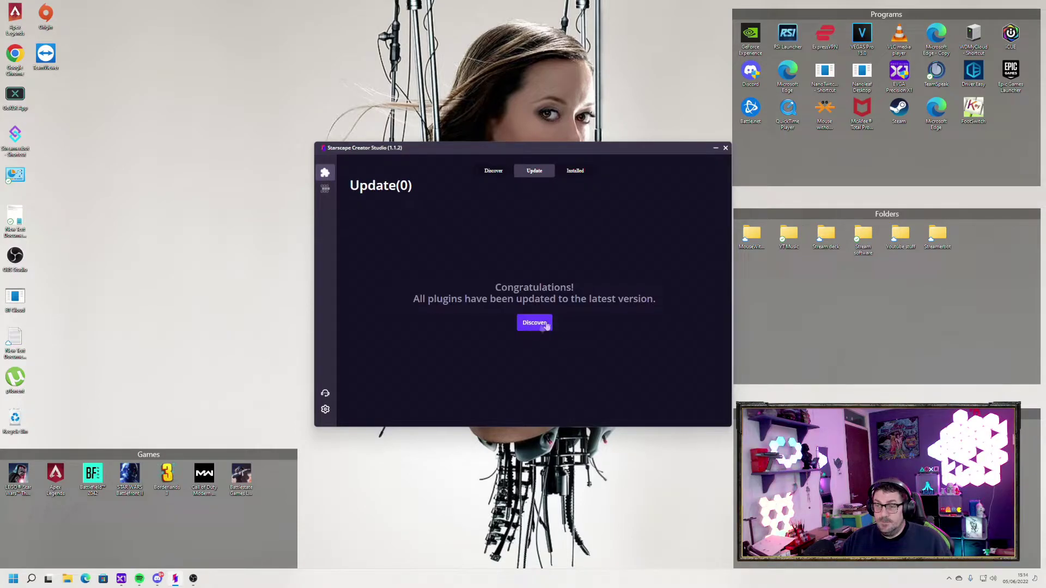
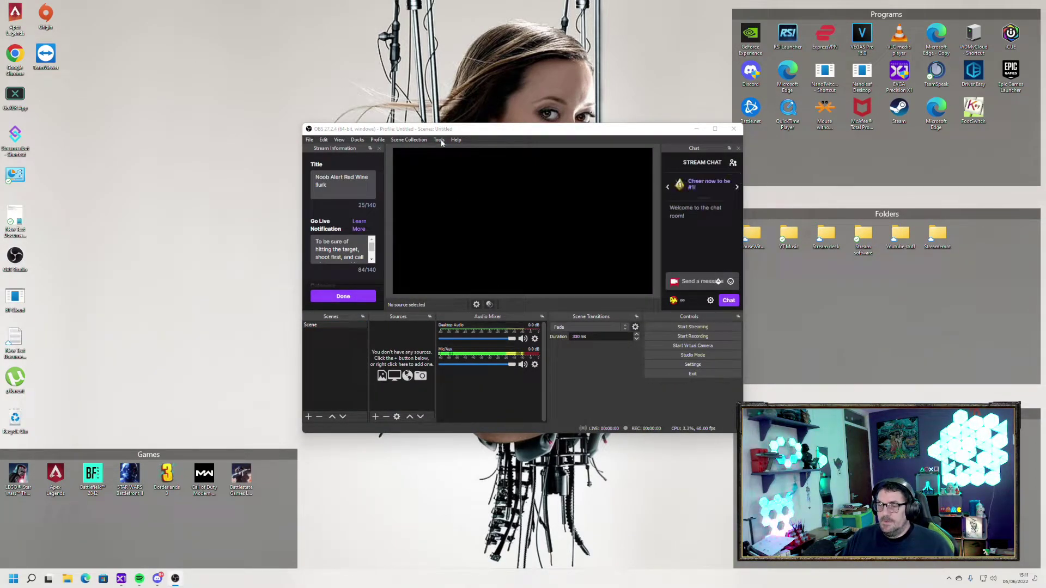
Step: Glance at the OBS Tools menu, then open Edge to the Starscape Creator Studio site
{"action": "left_click", "coordinate": [439, 140]}
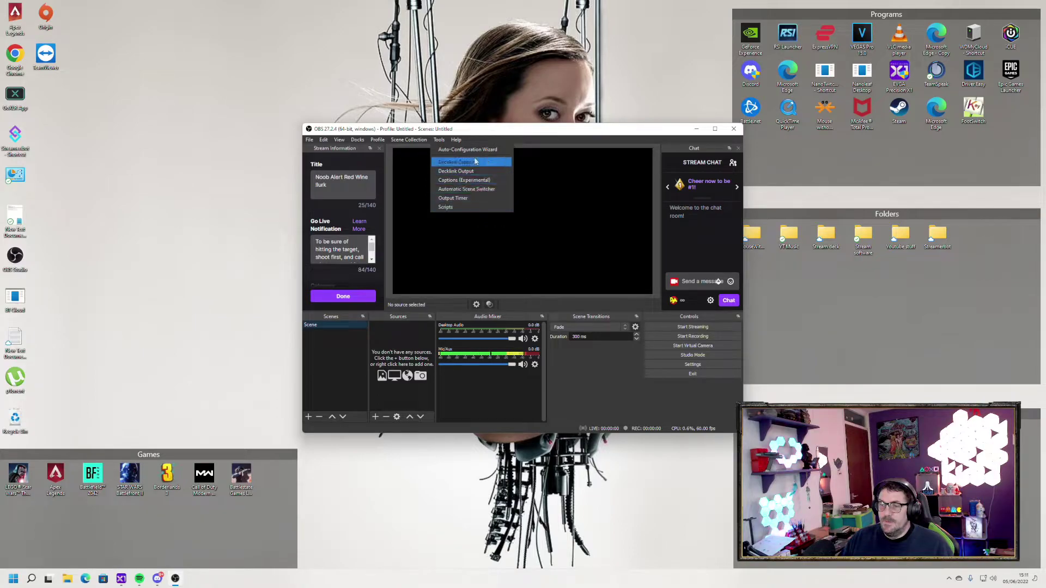
{"action": "left_click", "coordinate": [210, 263]}
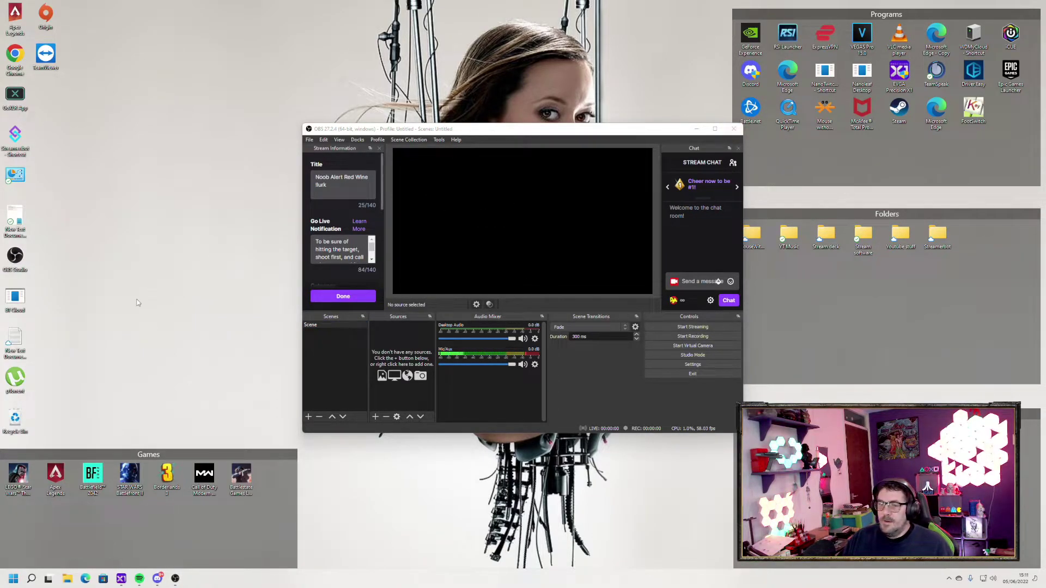
{"action": "left_click", "coordinate": [85, 580]}
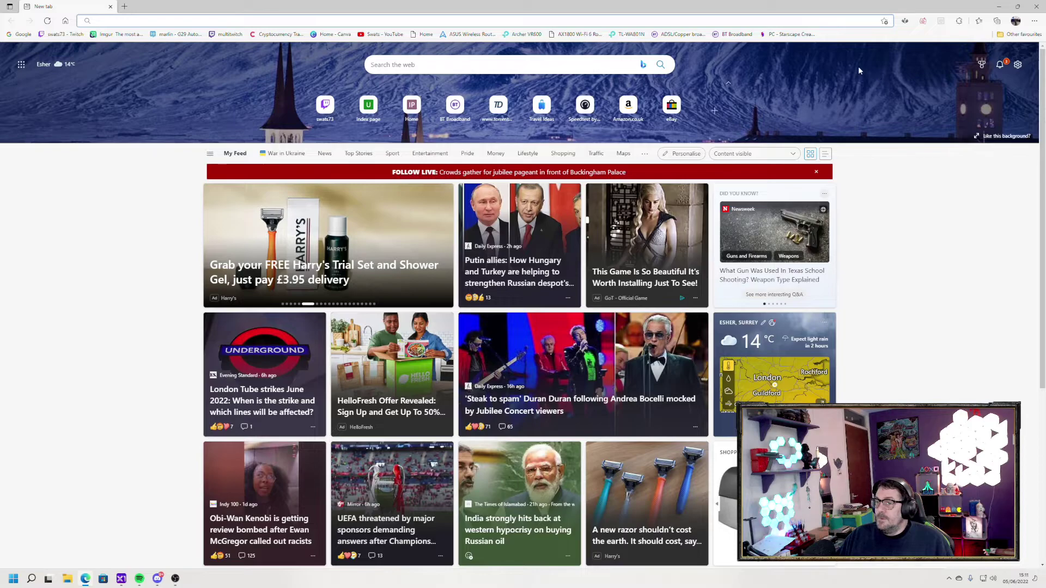
{"action": "left_click", "coordinate": [791, 33]}
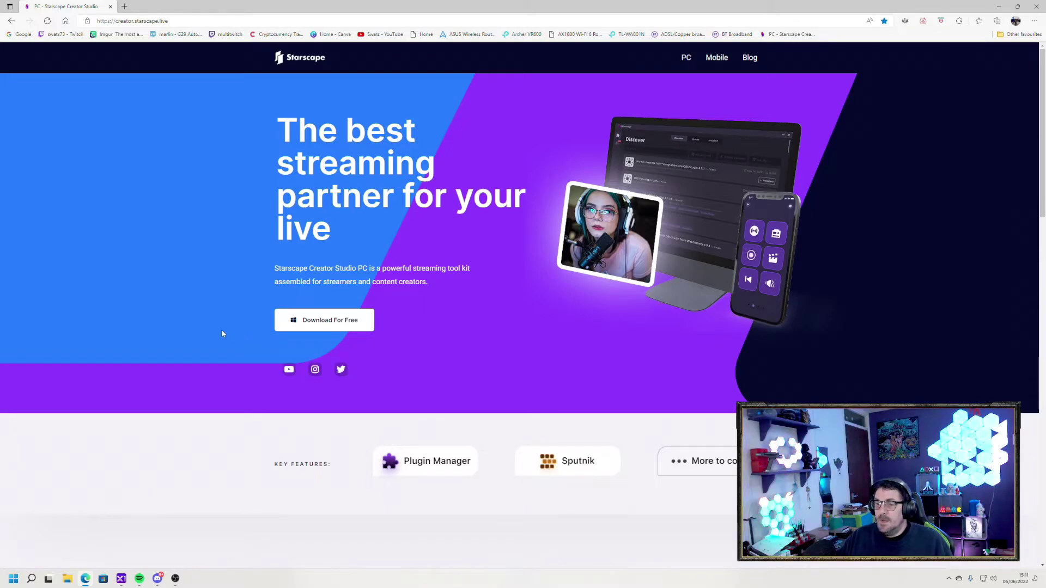
Step: Start the Starscape Creator Studio installer download, cancel it, and close Edge
{"action": "left_click", "coordinate": [327, 323]}
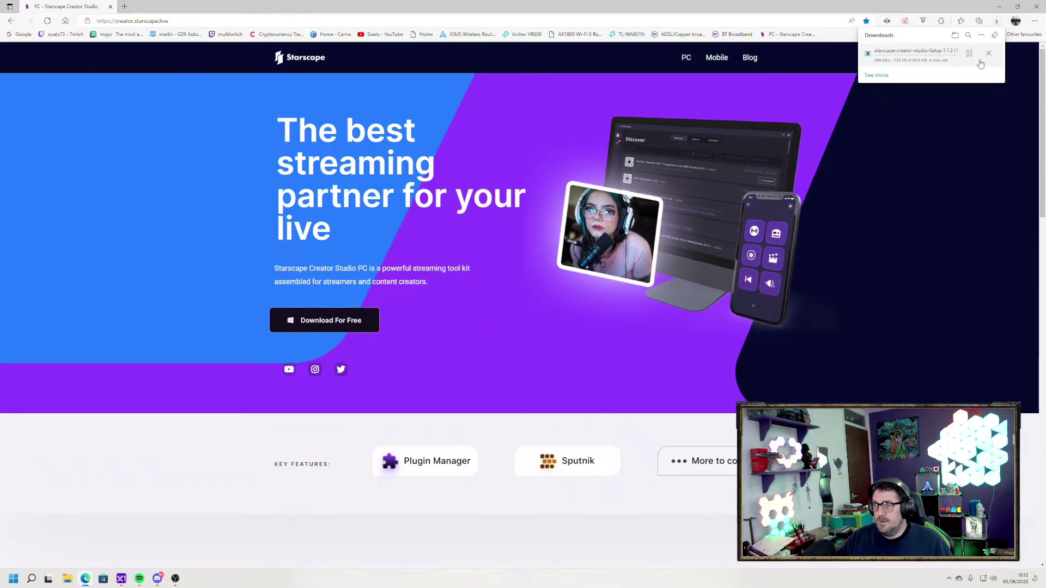
{"action": "left_click", "coordinate": [988, 53]}
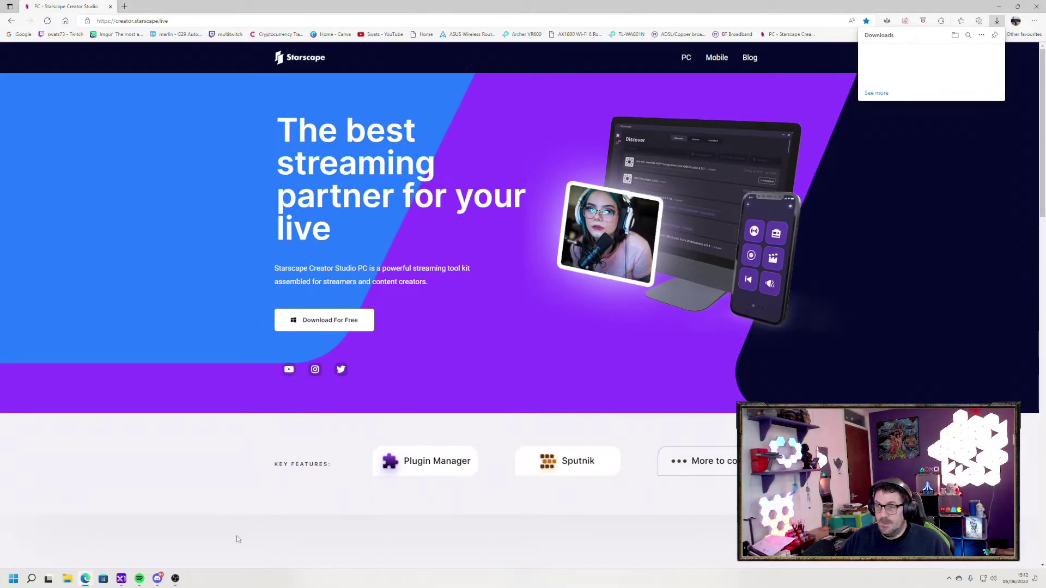
{"action": "left_click", "coordinate": [1037, 6]}
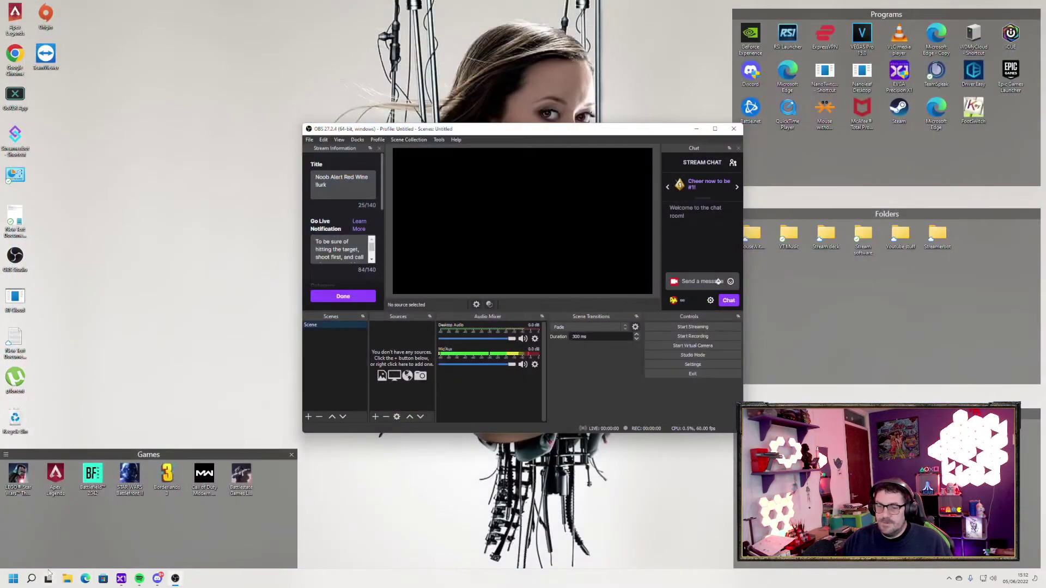
Step: Run the Starscape Creator Studio setup file from the Downloads folder
{"action": "key", "text": "super+e"}
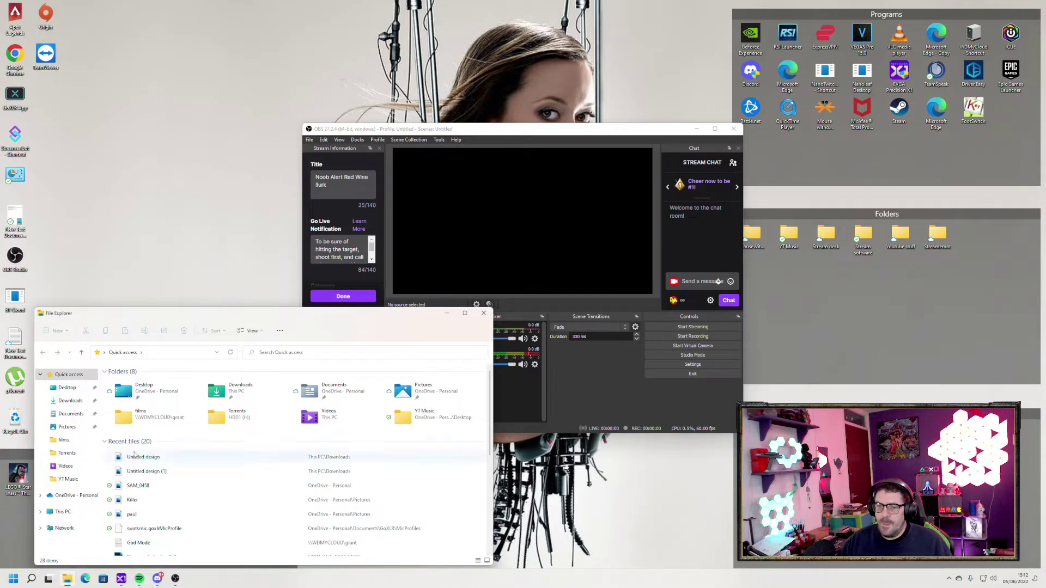
{"action": "left_click", "coordinate": [76, 401]}
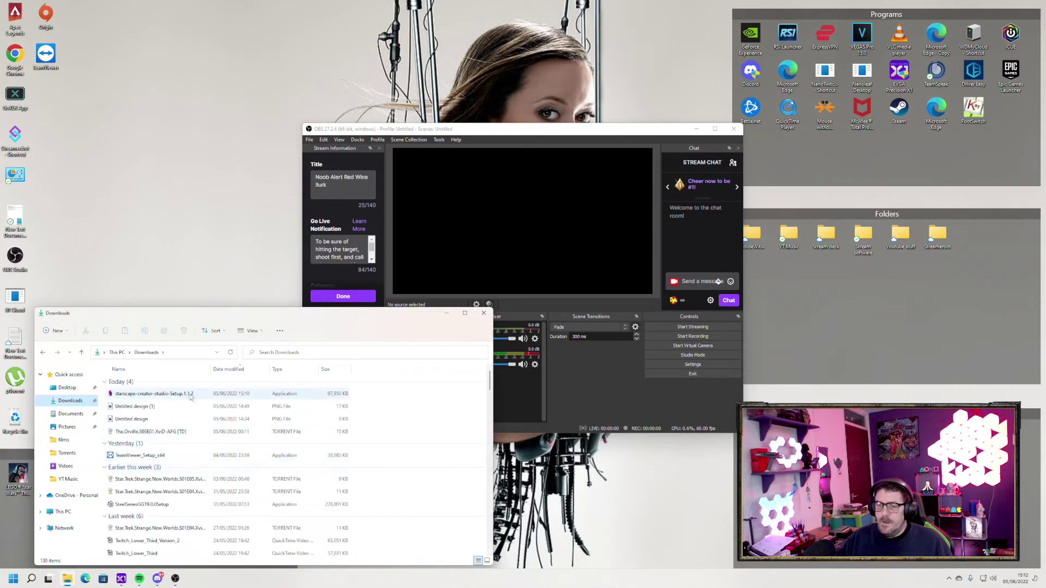
{"action": "left_click", "coordinate": [179, 396]}
{"action": "double_click", "coordinate": [180, 396]}
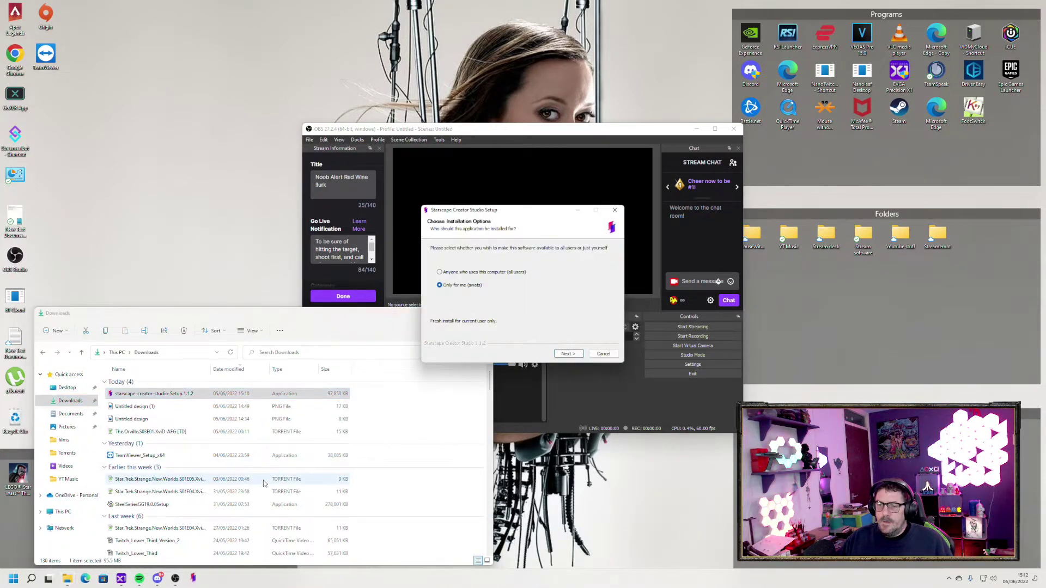
Step: Install for the current user only into the default folder, then close the Downloads window
{"action": "left_click", "coordinate": [567, 353]}
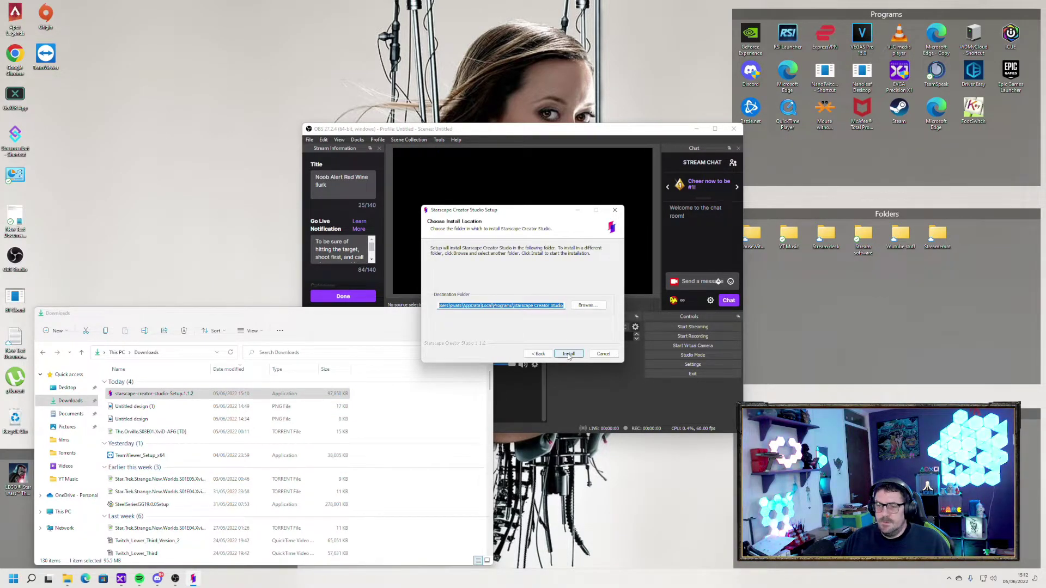
{"action": "left_click", "coordinate": [568, 354]}
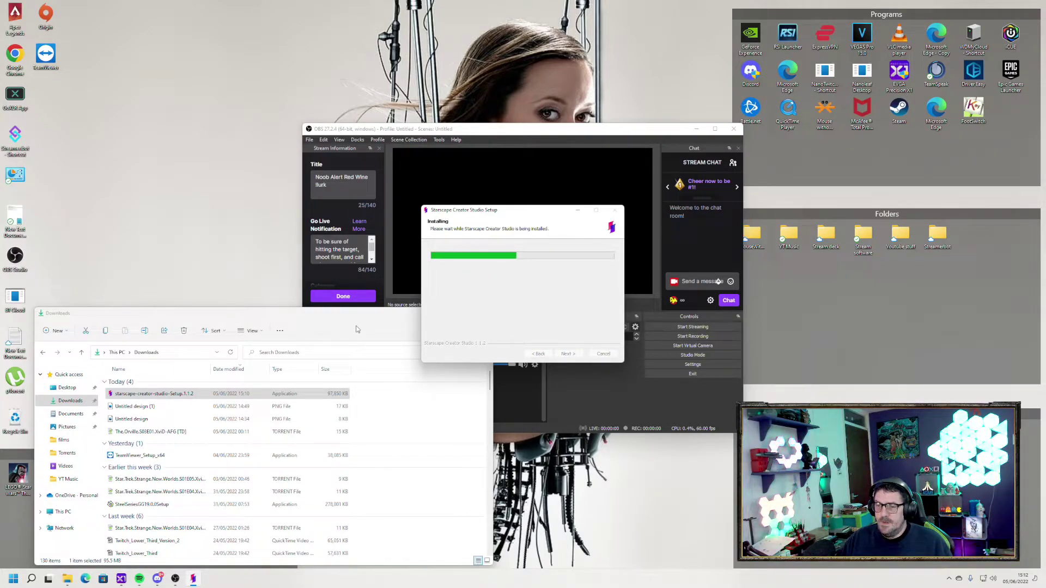
{"action": "left_click", "coordinate": [468, 376]}
{"action": "left_click", "coordinate": [485, 315]}
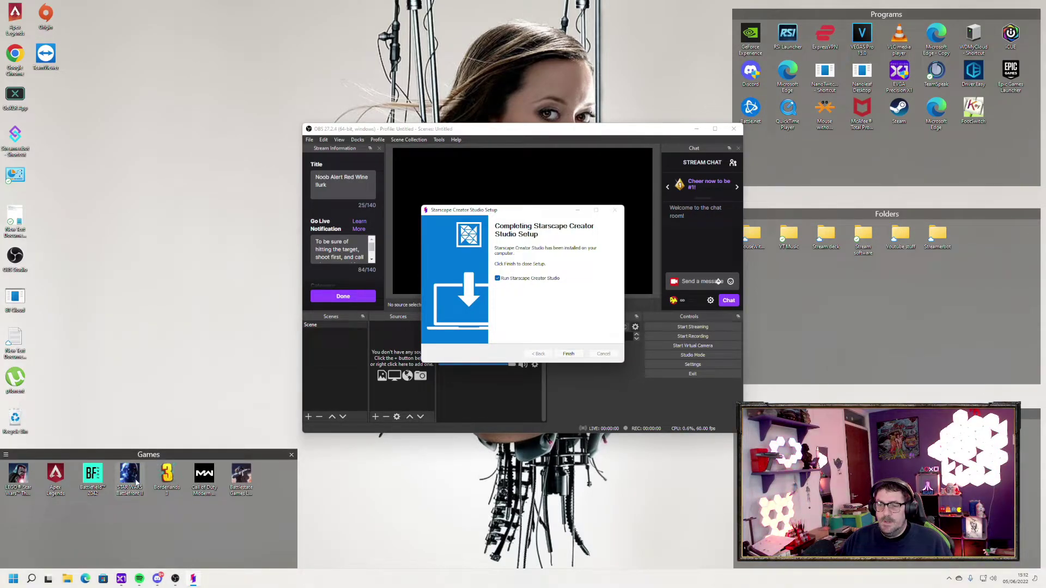
Step: Launch Starscape after setup, decline the UAC prompt, check Update and Installed, then return to Discover
{"action": "left_click", "coordinate": [569, 355]}
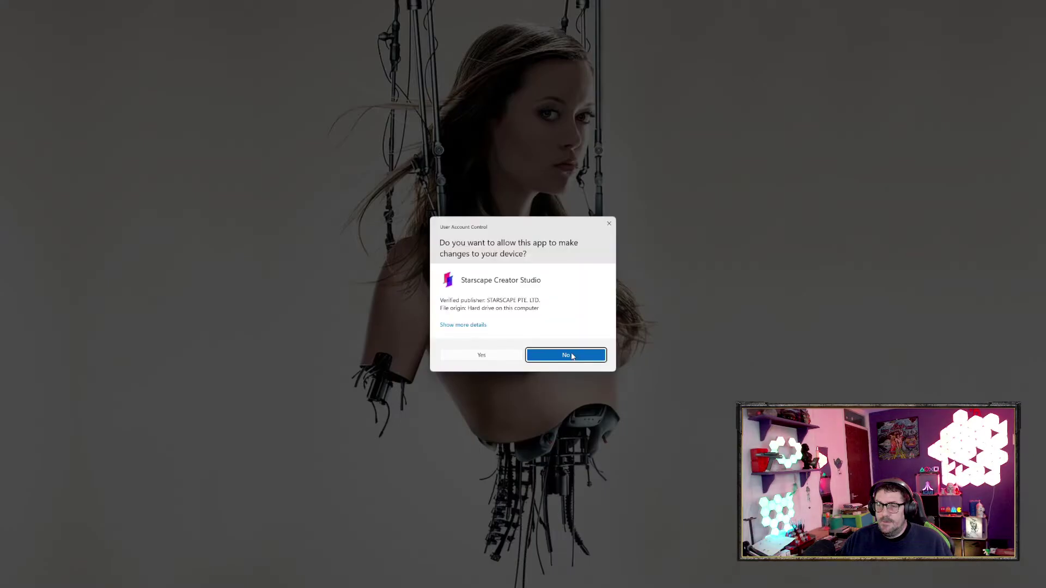
{"action": "left_click", "coordinate": [570, 355]}
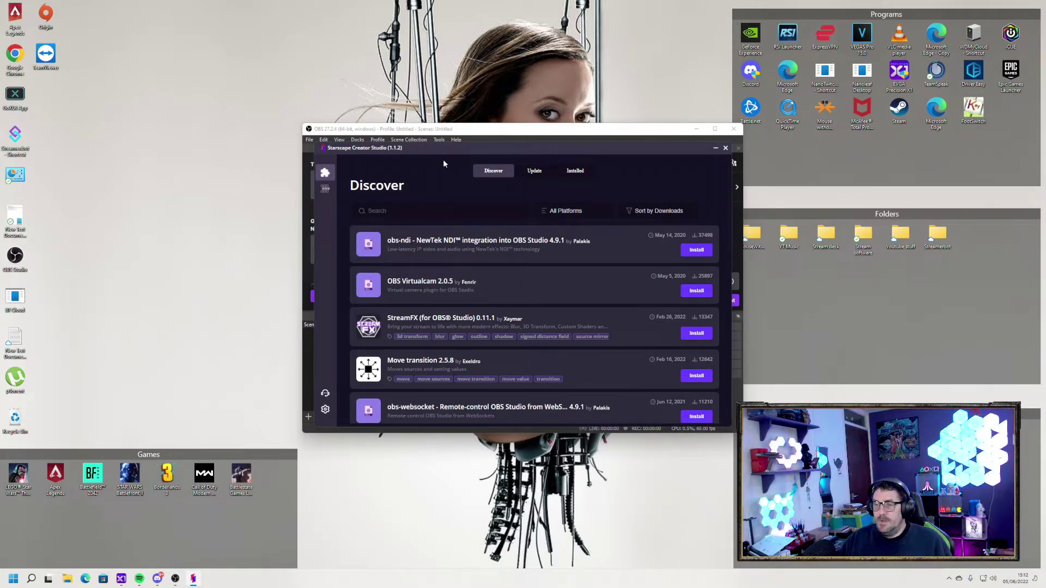
{"action": "left_click", "coordinate": [534, 173]}
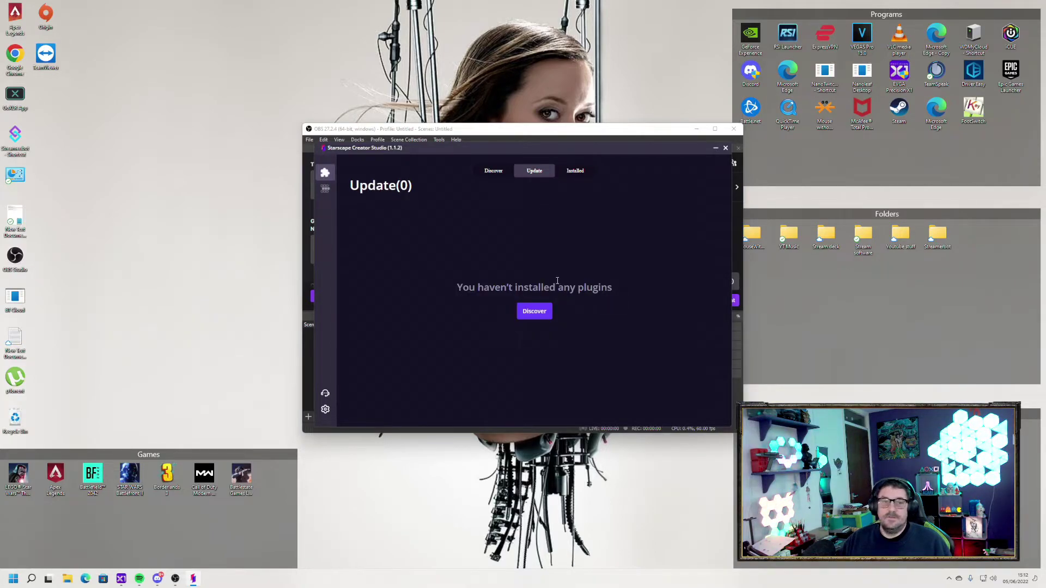
{"action": "left_click", "coordinate": [577, 172]}
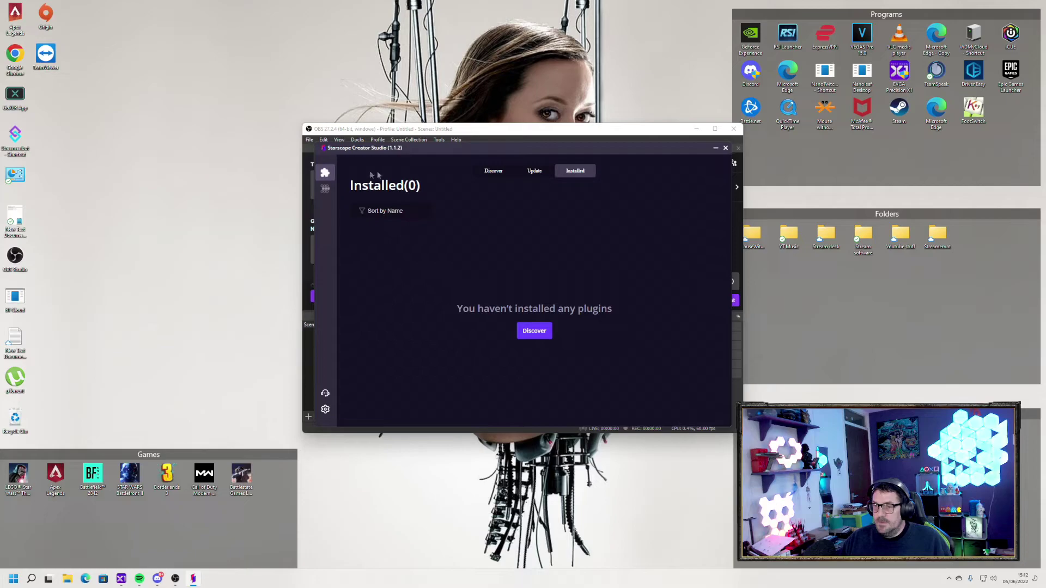
{"action": "left_click", "coordinate": [492, 172]}
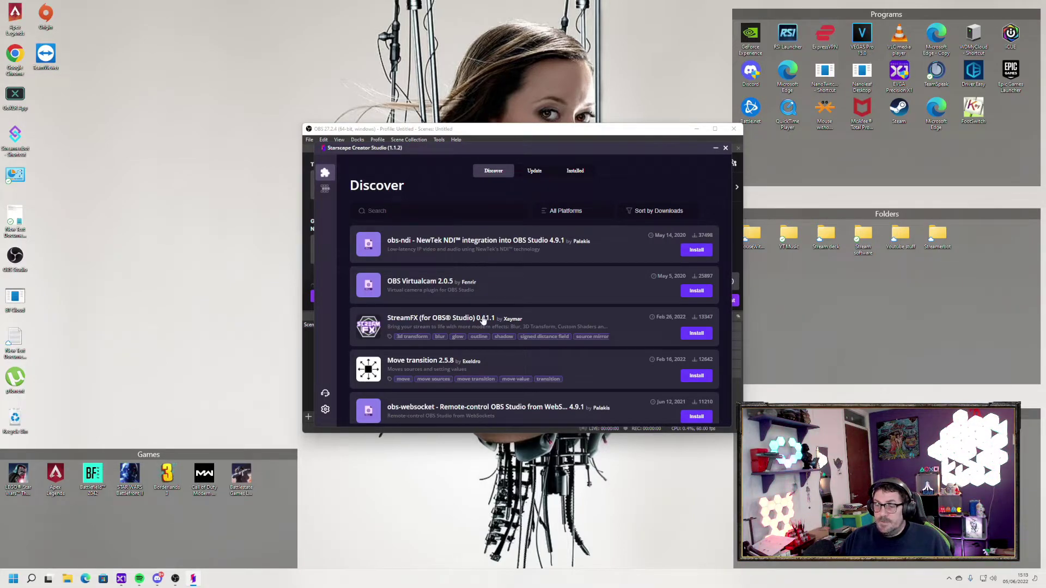
Step: Install obs-websocket from the Discover list, agreeing to close OBS, until it shows Installed
{"action": "scroll", "coordinate": [449, 272], "scroll_direction": "down", "scroll_amount": 1}
{"action": "scroll", "coordinate": [448, 272], "scroll_direction": "down", "scroll_amount": 10}
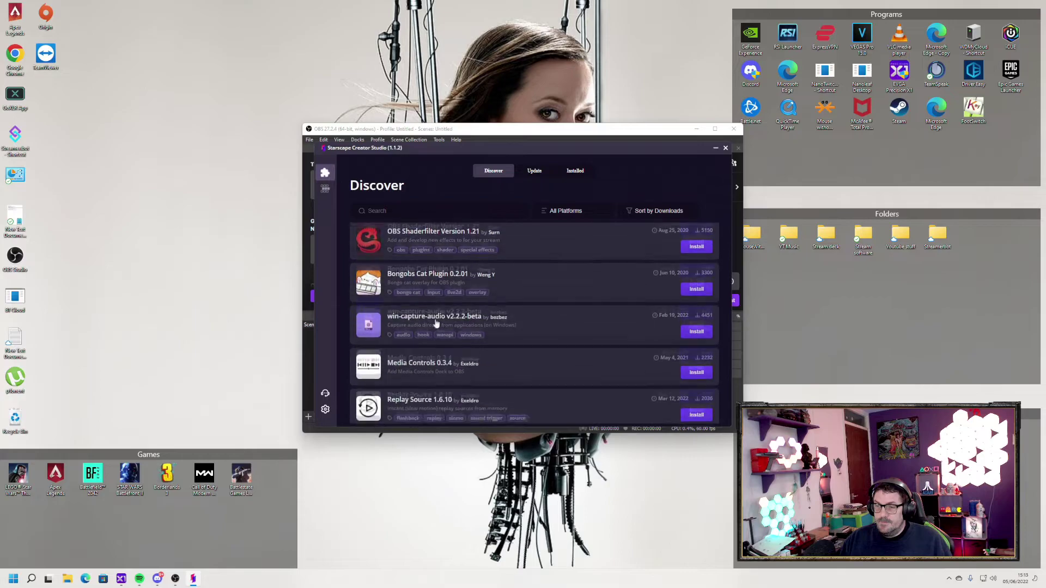
{"action": "scroll", "coordinate": [433, 327], "scroll_direction": "up", "scroll_amount": 12}
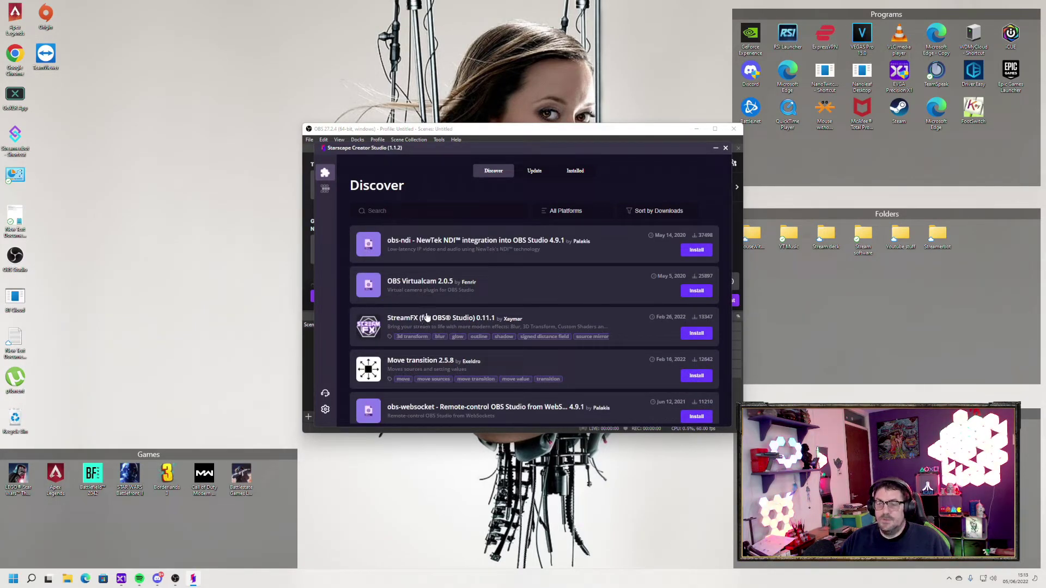
{"action": "scroll", "coordinate": [458, 315], "scroll_direction": "down", "scroll_amount": 2}
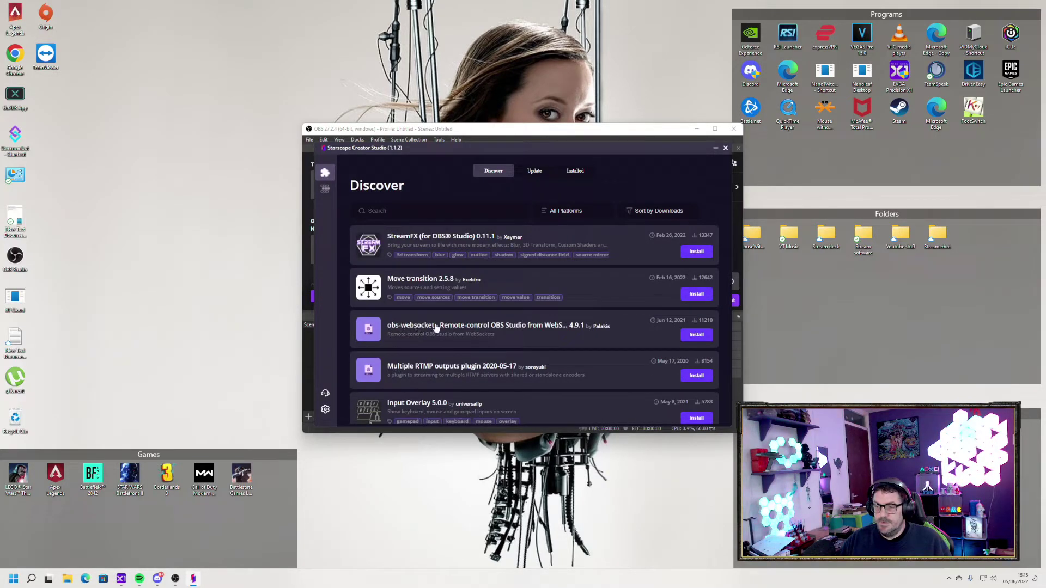
{"action": "left_click", "coordinate": [695, 335]}
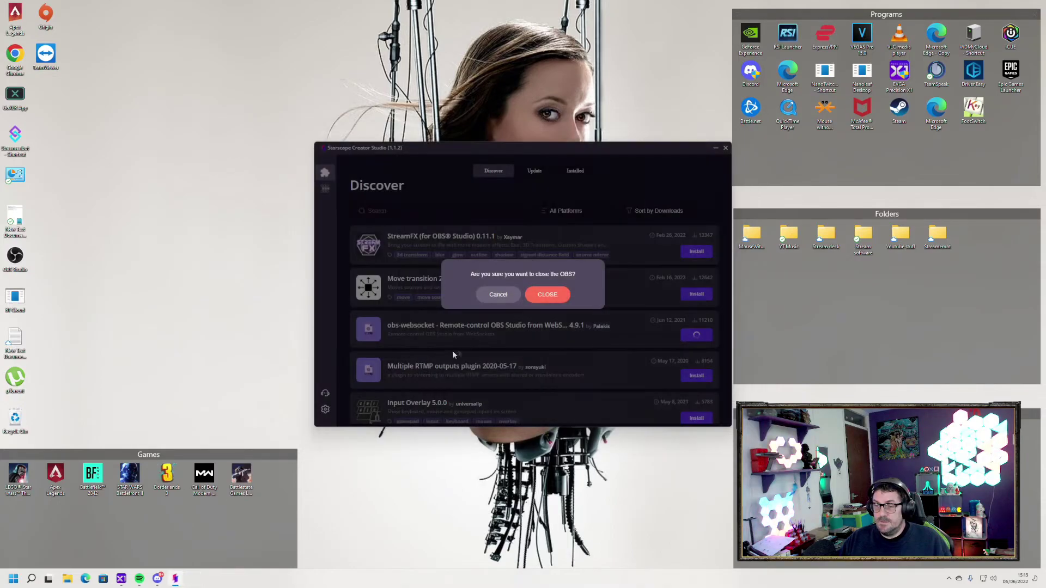
{"action": "left_click", "coordinate": [548, 295]}
{"action": "left_click", "coordinate": [695, 335]}
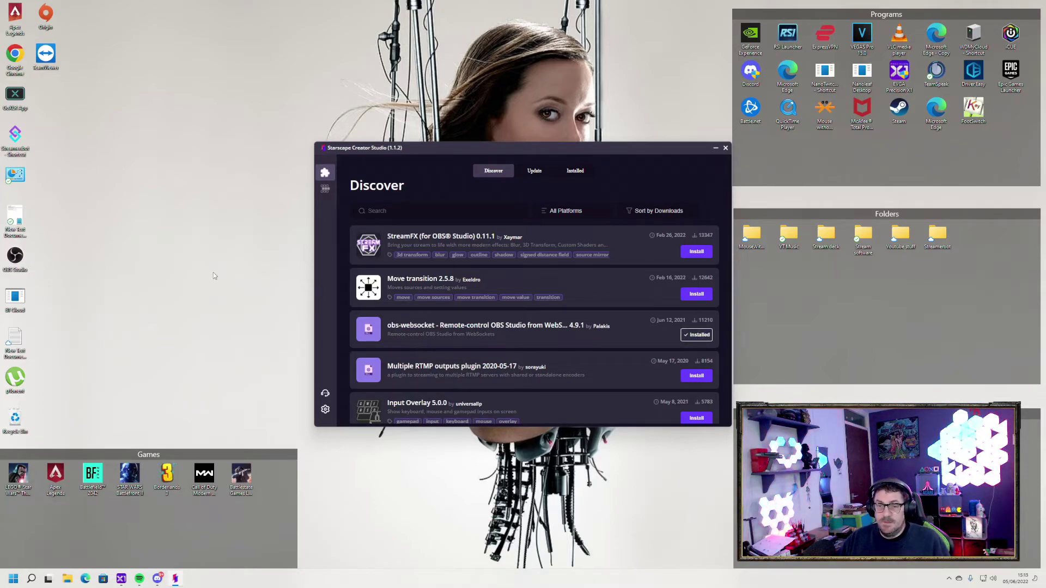
Step: Relaunch OBS and replace the WebSockets server password with a new one
{"action": "double_click", "coordinate": [14, 257]}
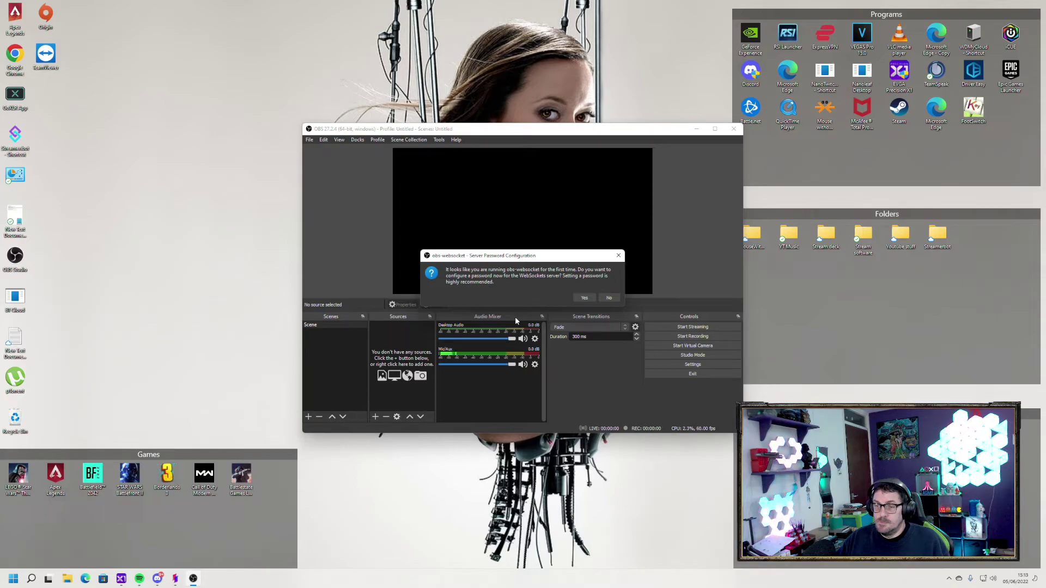
{"action": "left_click", "coordinate": [584, 299]}
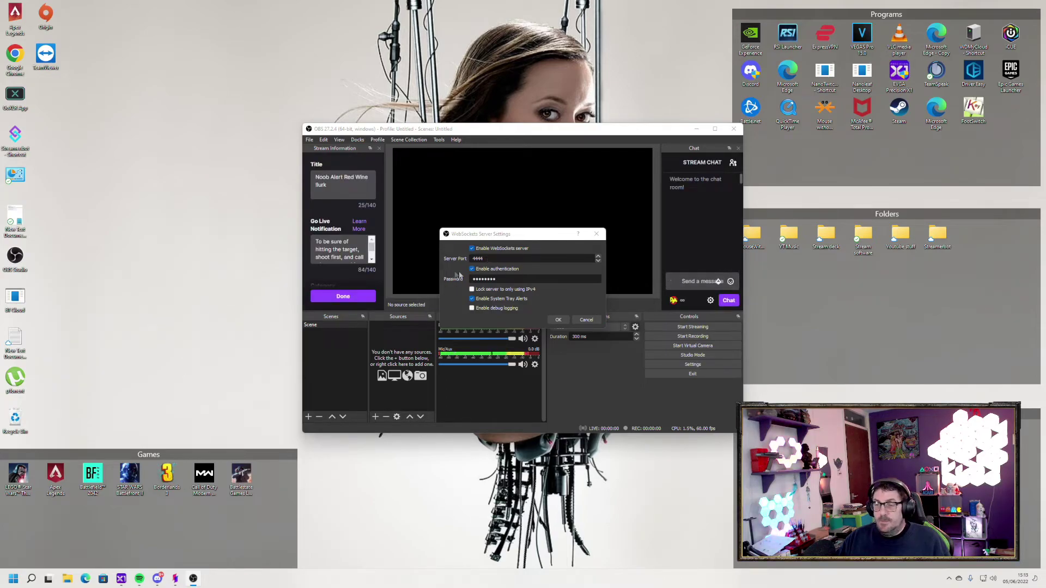
{"action": "left_click_drag", "start_coordinate": [507, 279], "coordinate": [474, 278]}
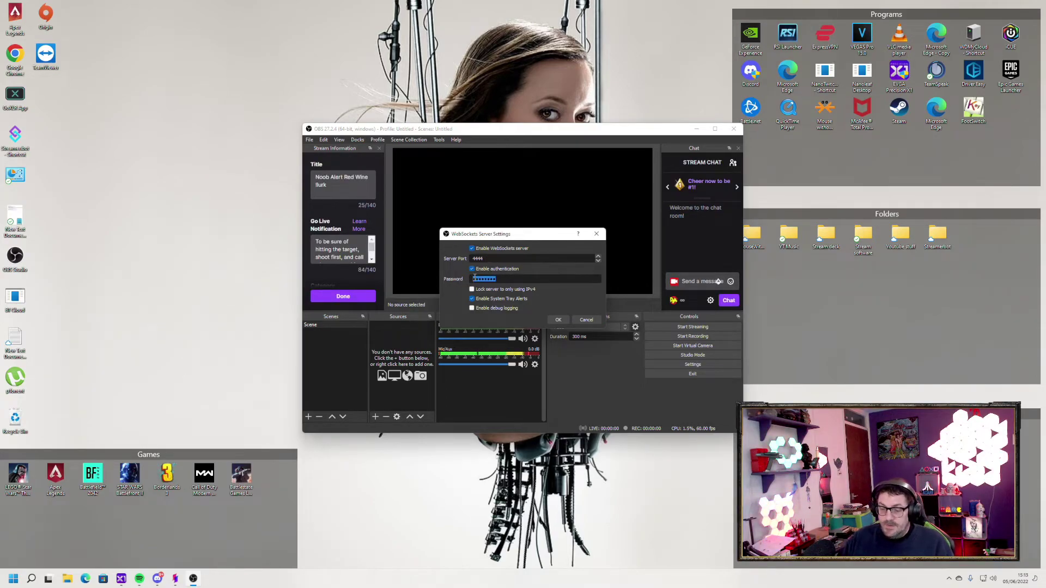
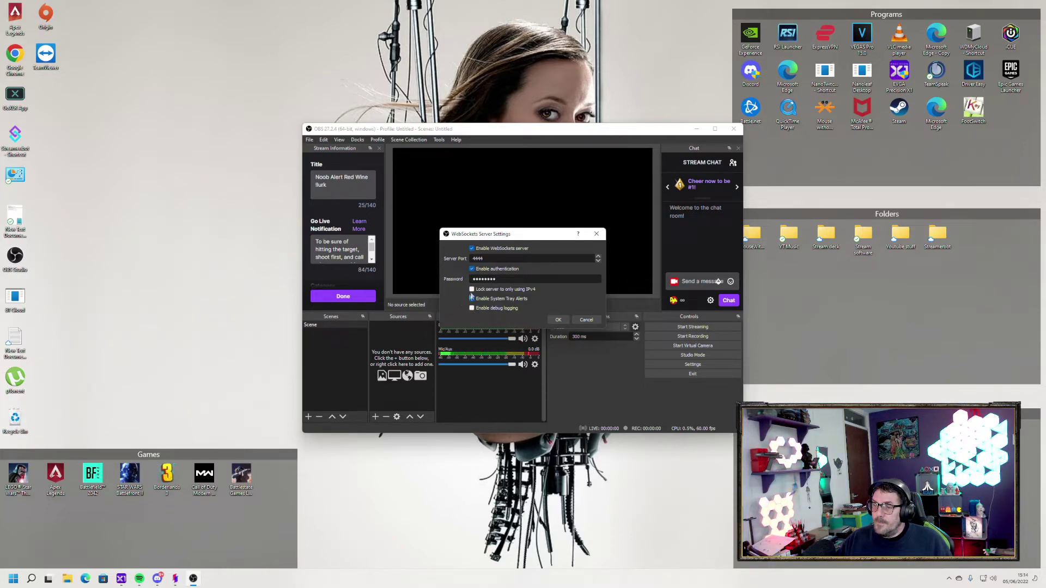
{"action": "left_click", "coordinate": [558, 321]}
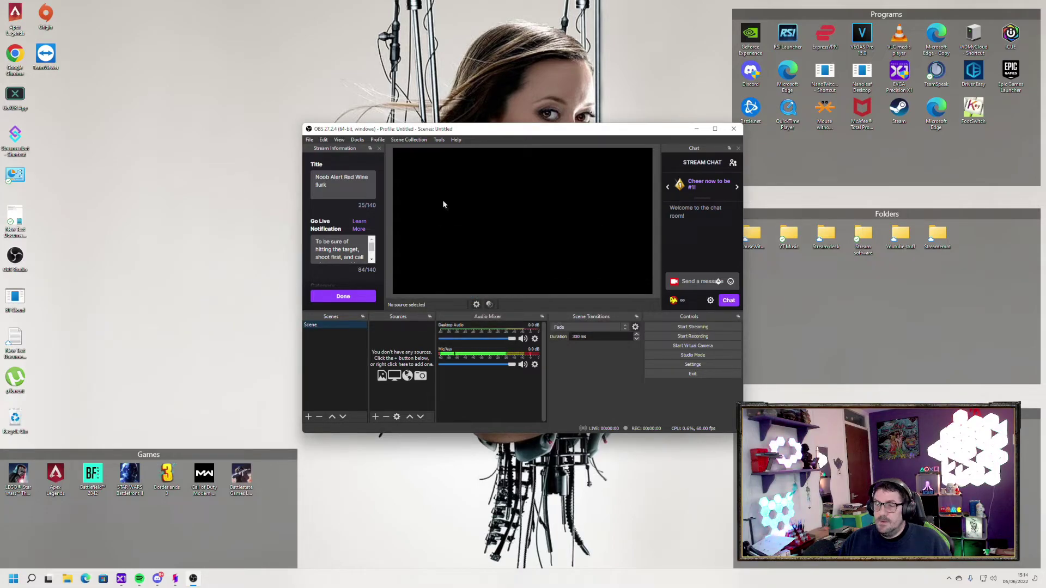
Step: Reopen Tools > WebSockets Server Settings to confirm the changes were kept
{"action": "left_click", "coordinate": [439, 140]}
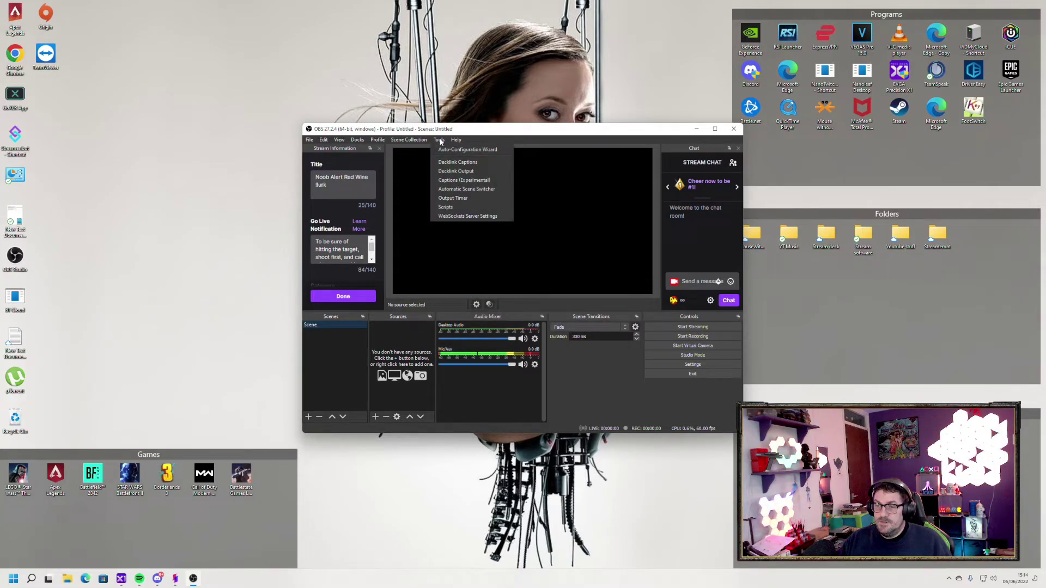
{"action": "left_click", "coordinate": [460, 217]}
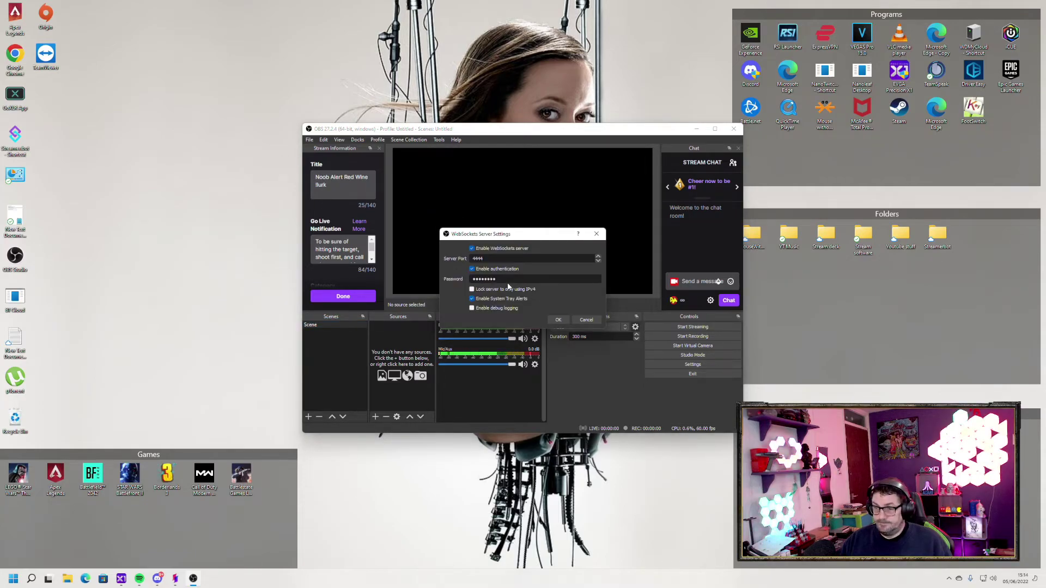
{"action": "left_click", "coordinate": [557, 320]}
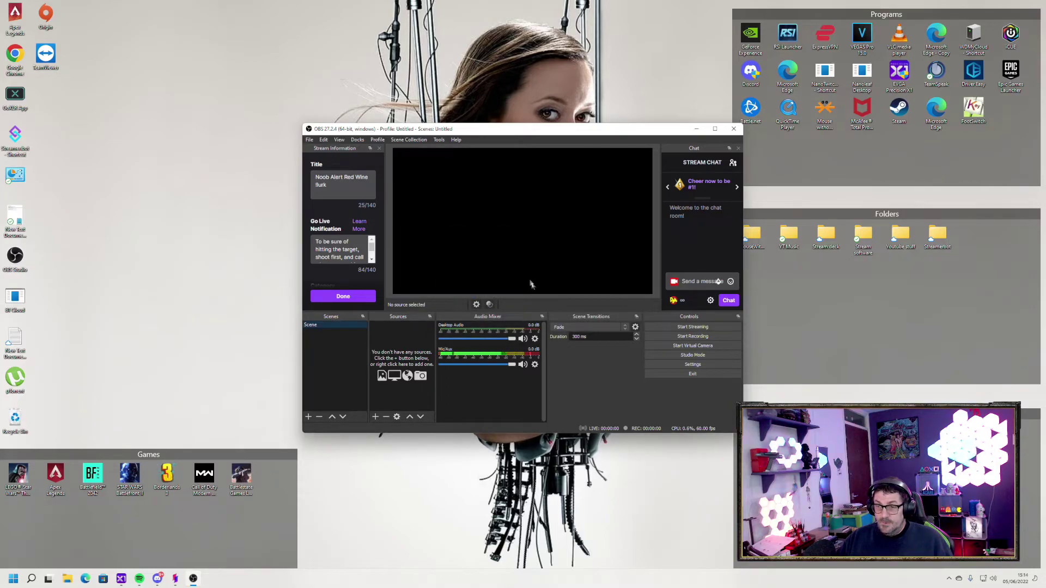
Step: Minimize OBS, confirm obs-websocket 4.9.1 is installed and zero updates are pending
{"action": "left_click", "coordinate": [695, 132]}
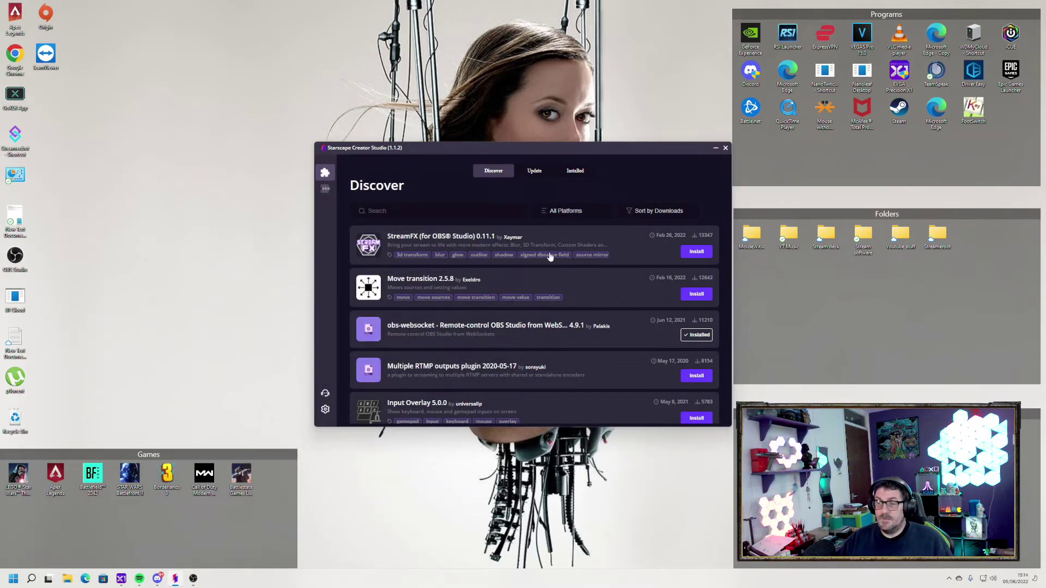
{"action": "left_click", "coordinate": [535, 171]}
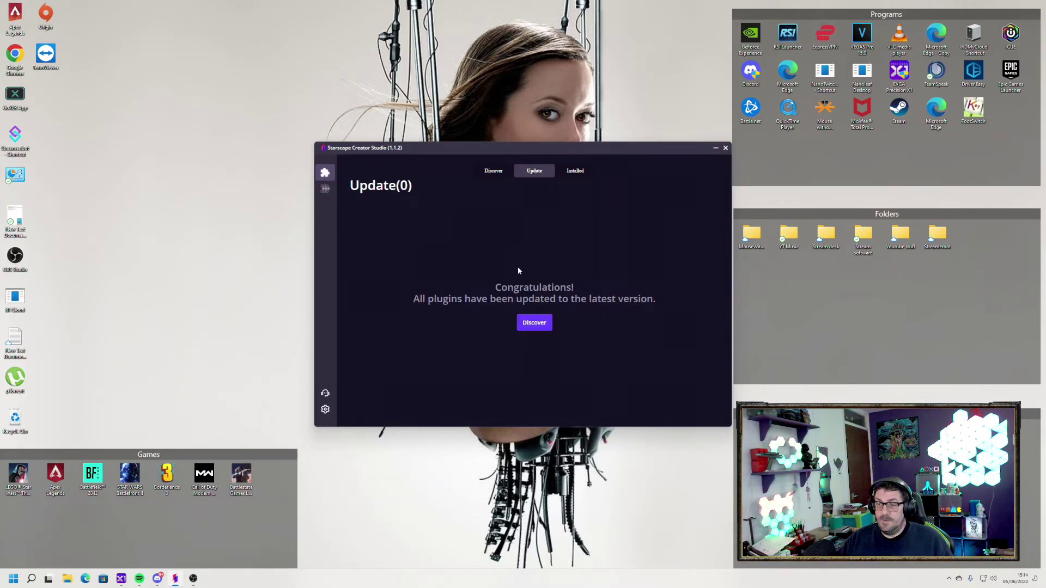
{"action": "left_click", "coordinate": [575, 171]}
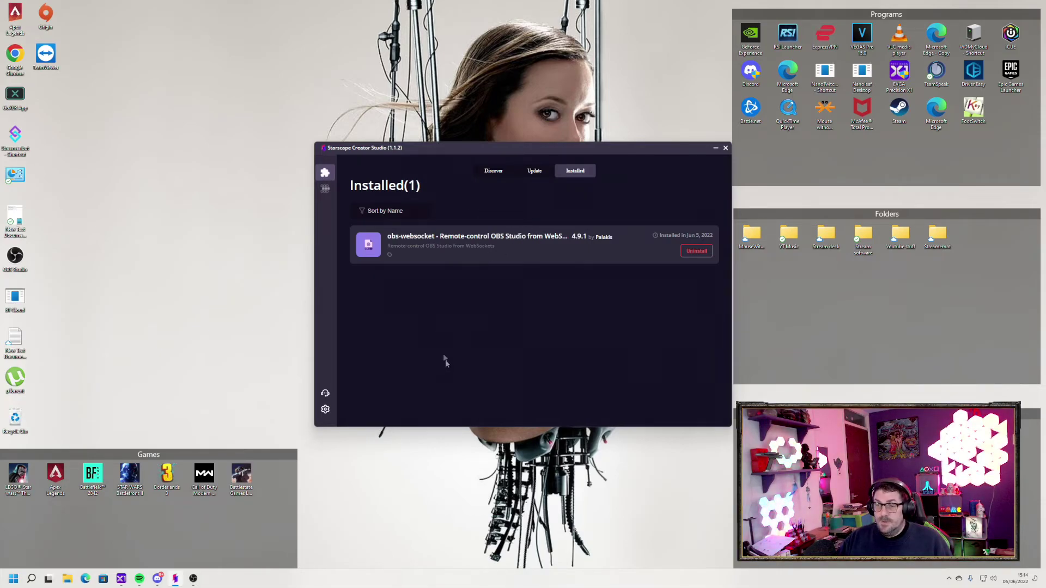
{"action": "left_click", "coordinate": [535, 172]}
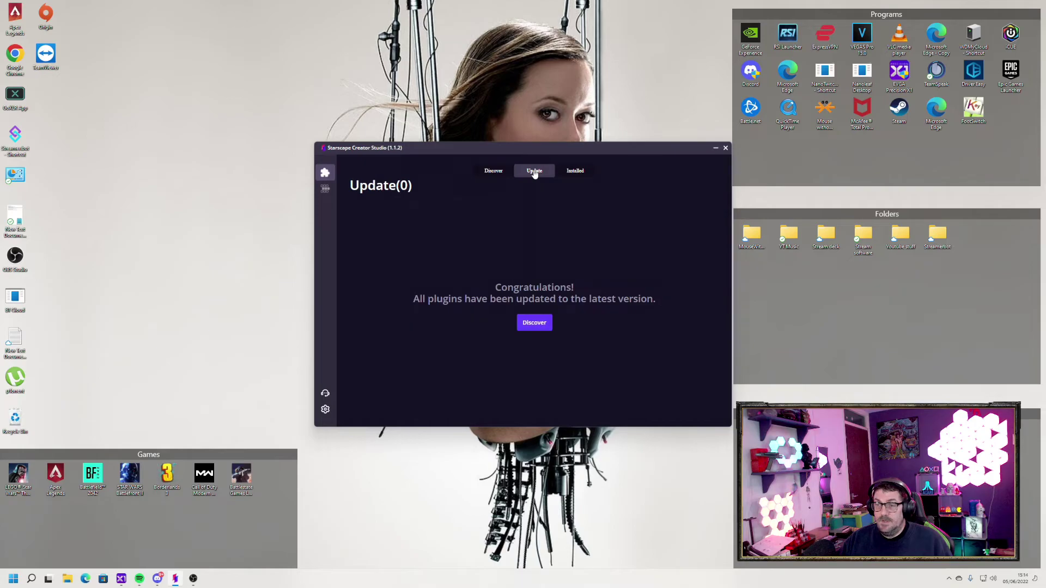